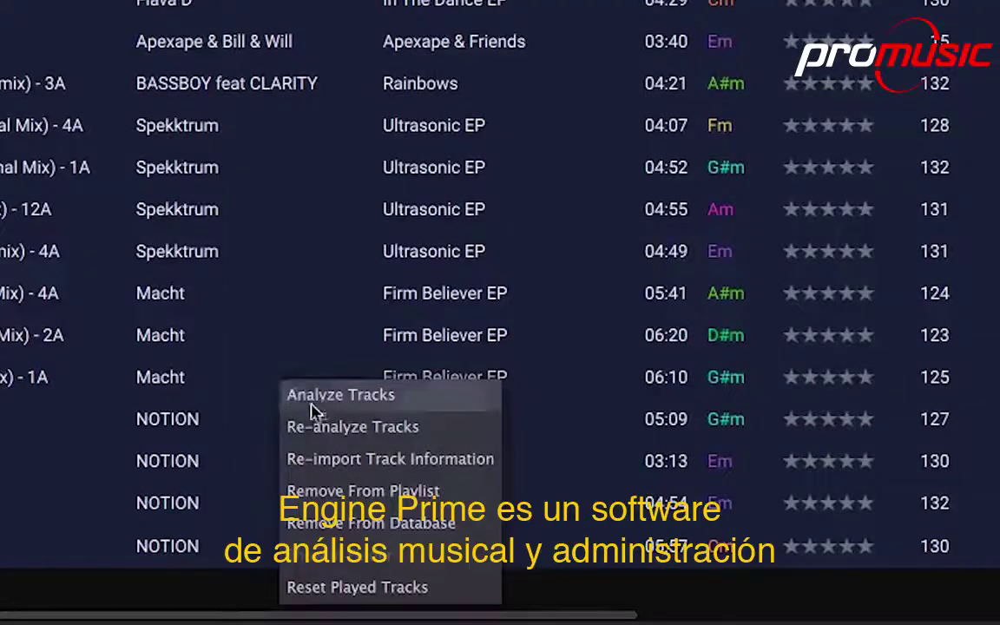
- Analyse the listed tracks, add one to a library crate, and load Casa Beat onto deck 1
{"action": "left_click", "coordinate": [320, 409]}
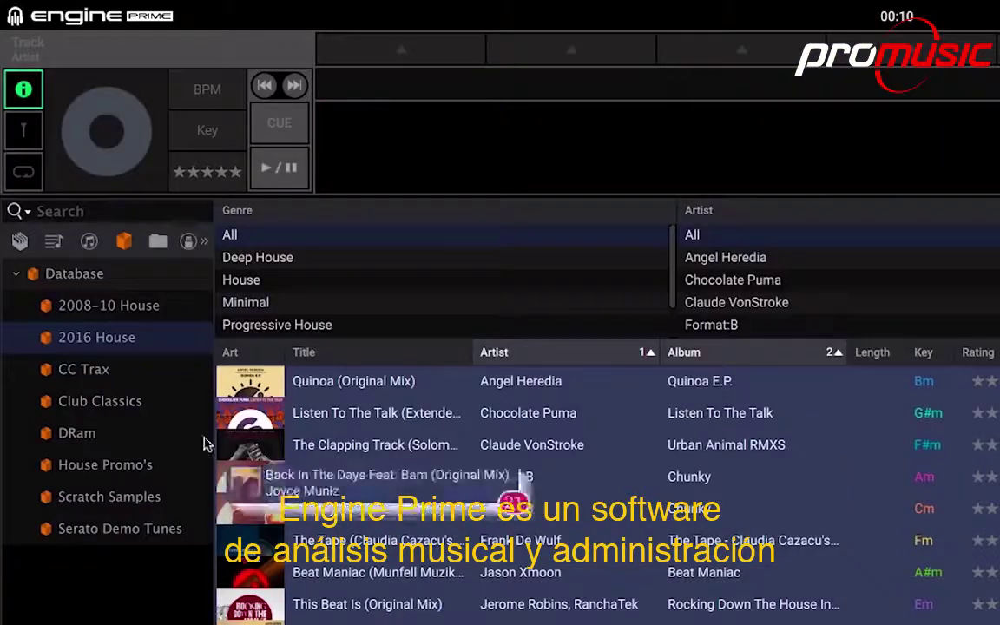
{"action": "left_click_drag", "start_coordinate": [206, 444], "coordinate": [67, 297]}
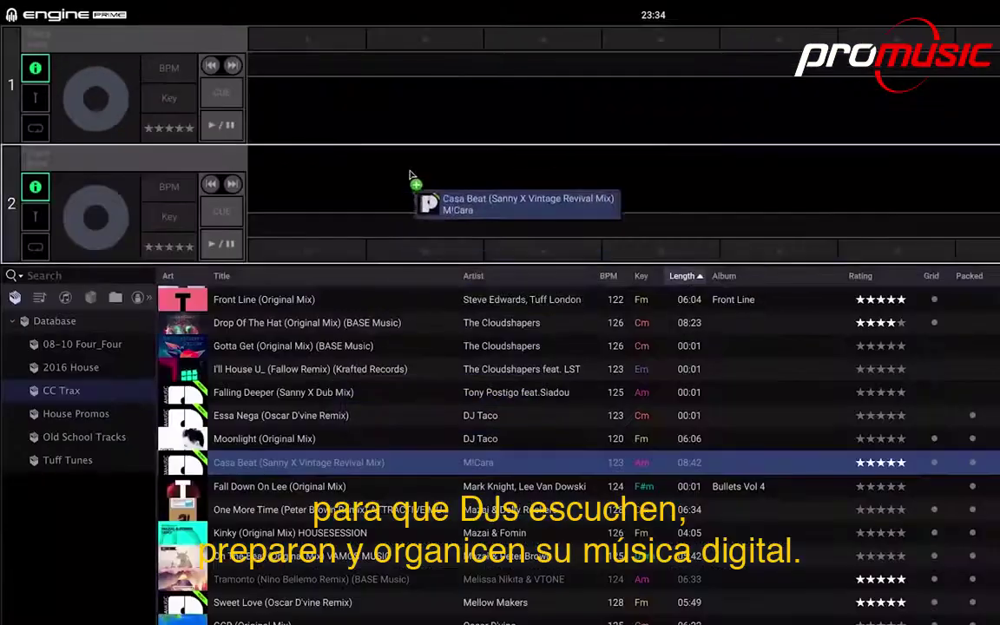
{"action": "left_click_drag", "start_coordinate": [412, 176], "coordinate": [454, 106]}
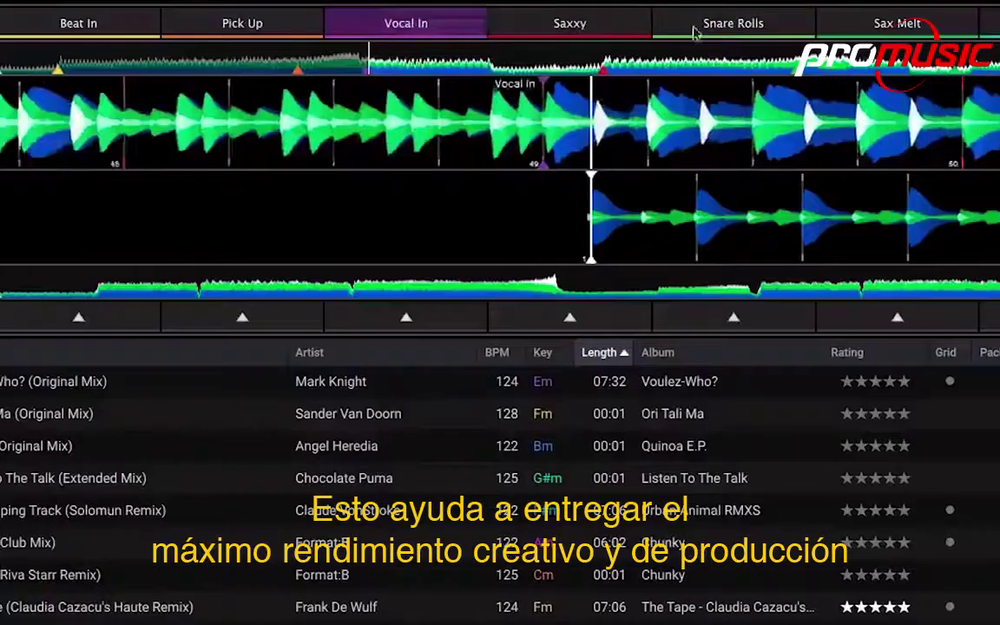
- Jump playback to the Saxxy cue point, scrub deck 2, and move the 21 tracks into a crate
{"action": "left_click", "coordinate": [695, 31]}
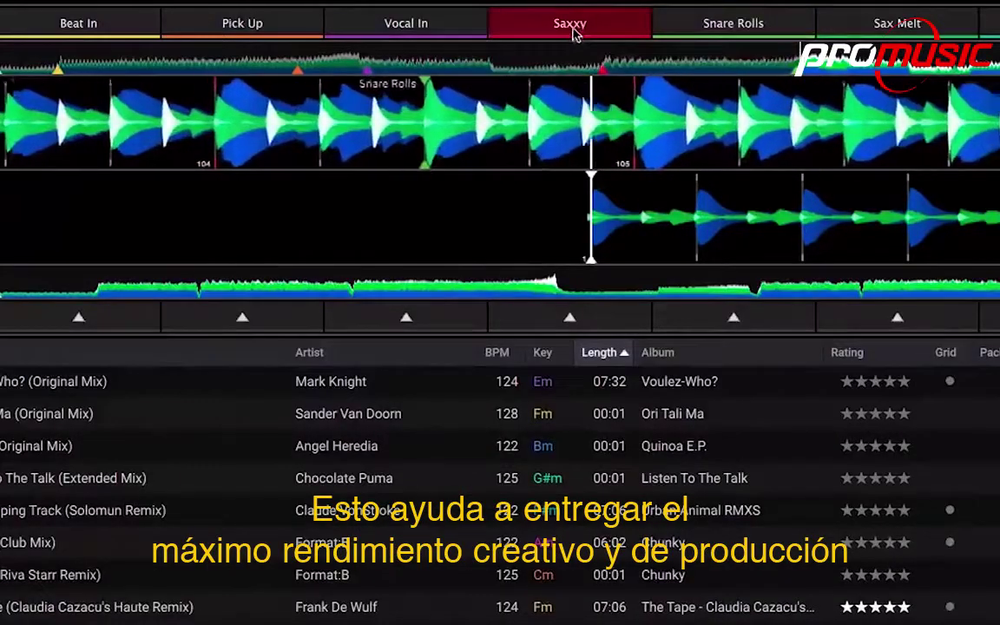
{"action": "left_click", "coordinate": [518, 31]}
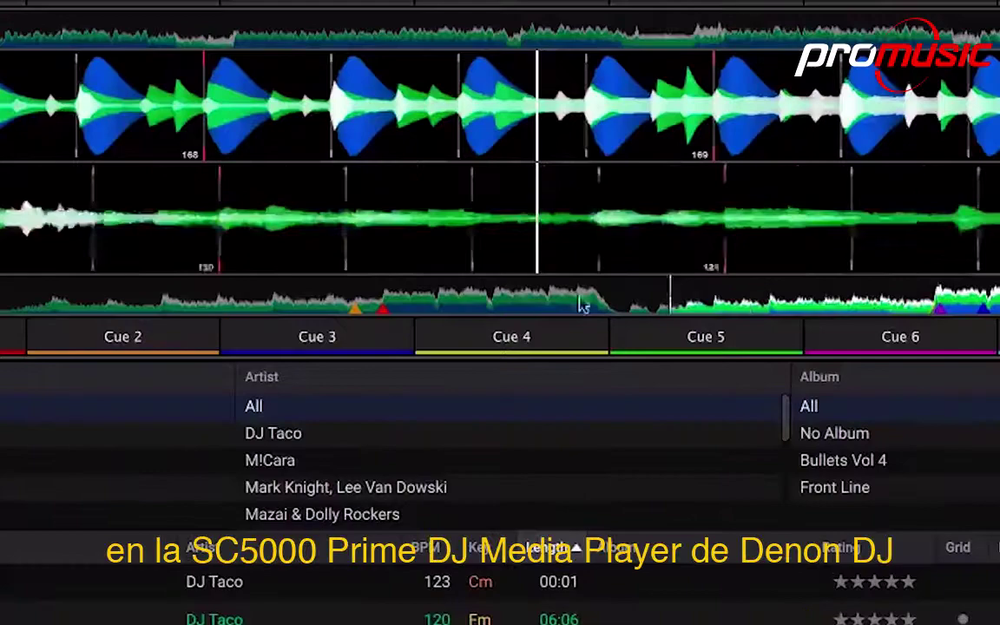
{"action": "left_click_drag", "start_coordinate": [585, 297], "coordinate": [640, 313]}
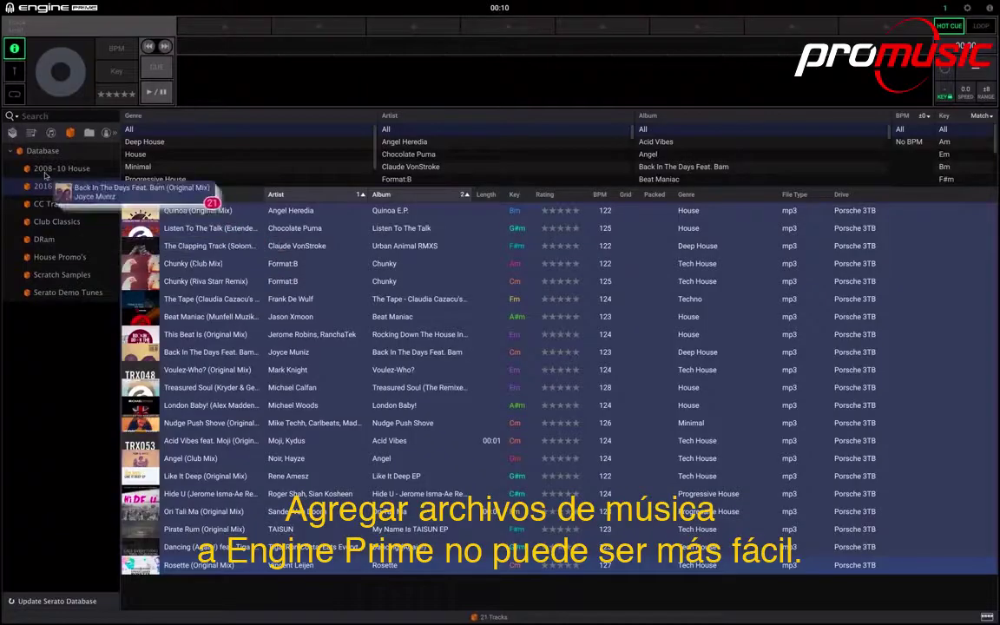
{"action": "left_click_drag", "start_coordinate": [42, 113], "coordinate": [43, 167]}
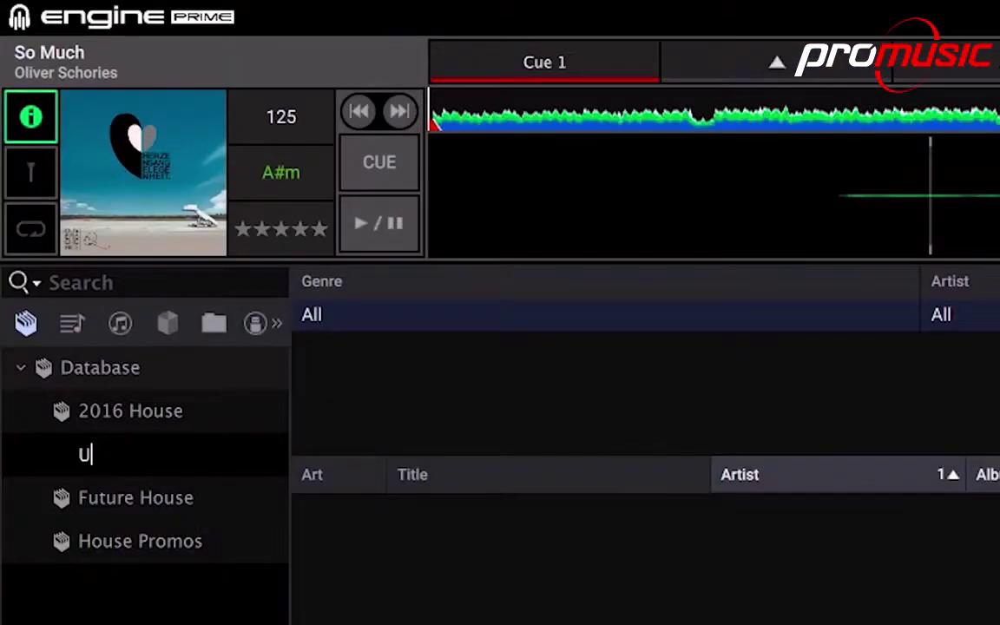
- Name the crate Urban, build a Cable Tunes crate from Finder files, add The Underground to Hot Tunes!
{"action": "type", "text": "rban"}
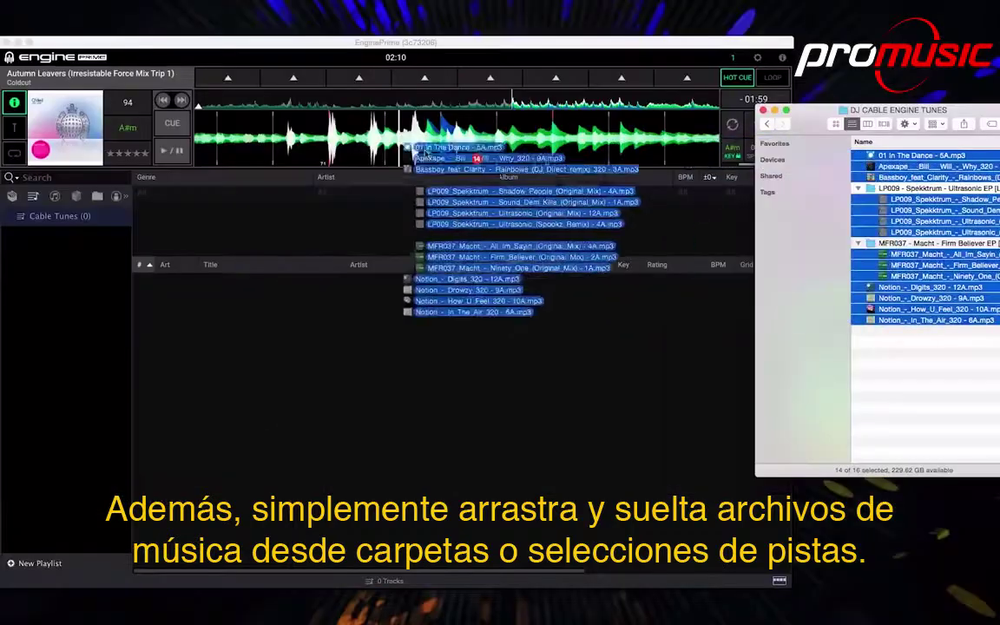
{"action": "left_click_drag", "start_coordinate": [447, 201], "coordinate": [54, 213]}
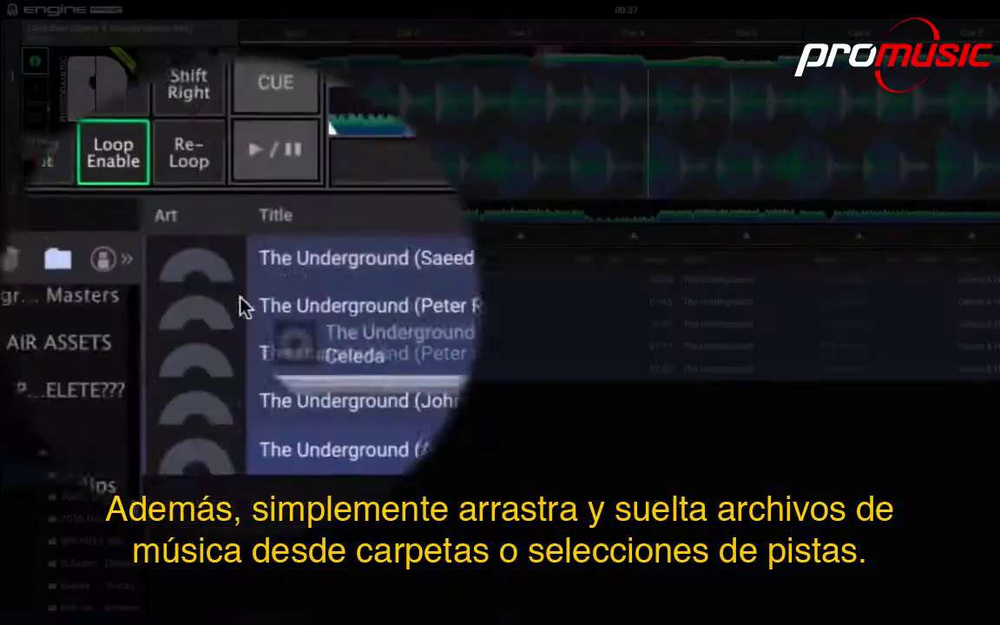
{"action": "left_click_drag", "start_coordinate": [241, 308], "coordinate": [128, 373]}
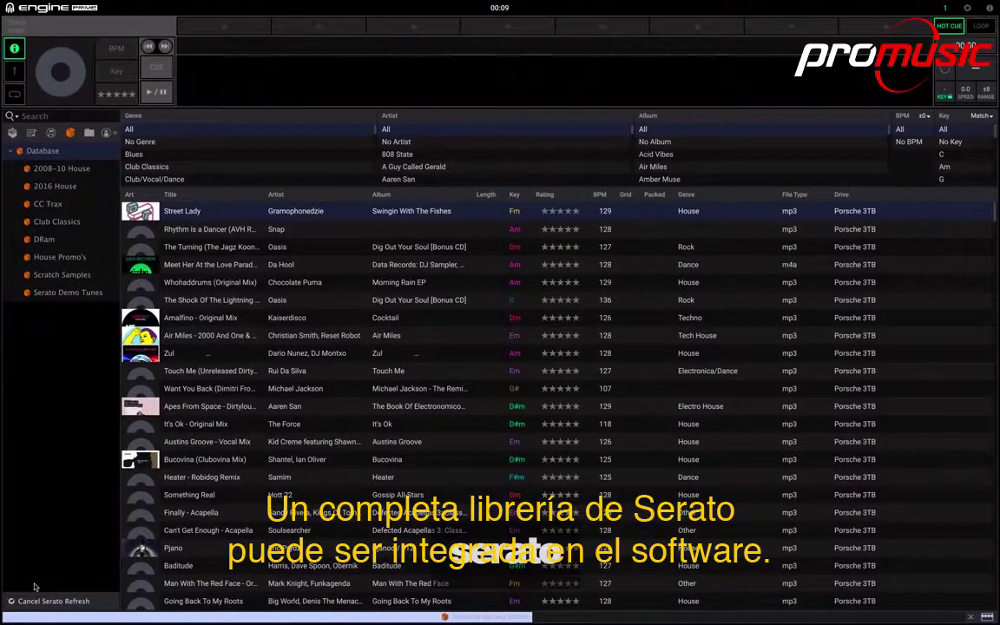
- Copy 2016 House tracks down to Rosette into another crate, then load Dance Her onto deck 2
{"action": "left_click", "coordinate": [62, 187]}
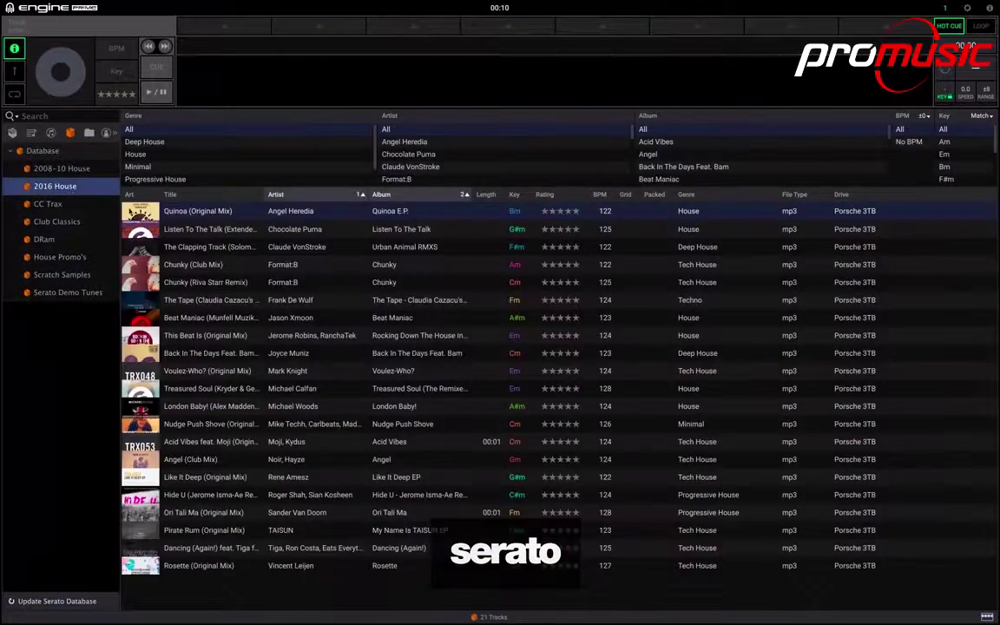
{"action": "left_click", "coordinate": [227, 565], "text": "shift"}
{"action": "left_click_drag", "start_coordinate": [398, 370], "coordinate": [38, 167]}
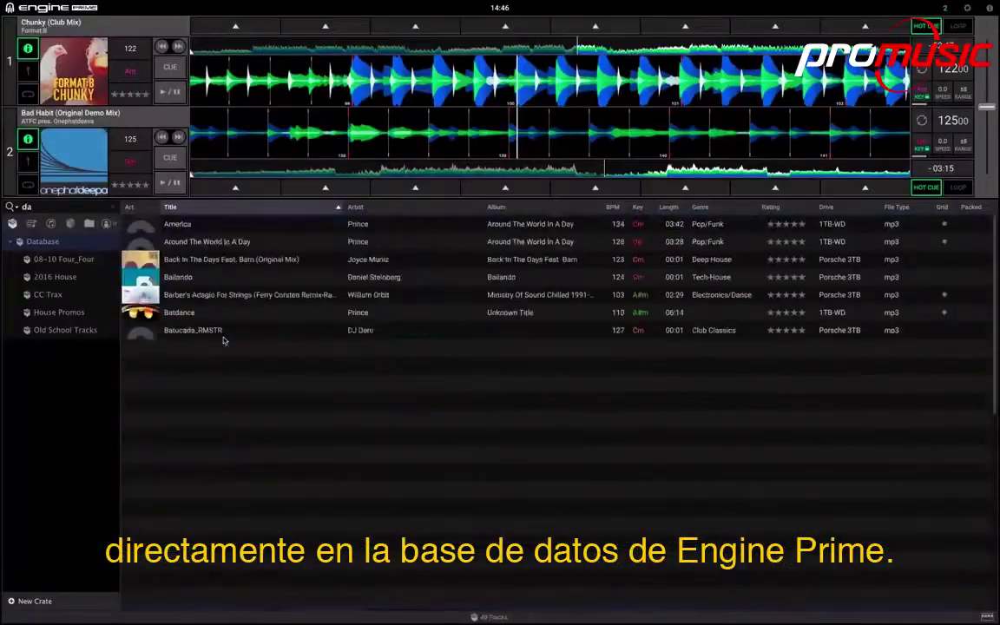
{"action": "left_click_drag", "start_coordinate": [217, 241], "coordinate": [420, 147]}
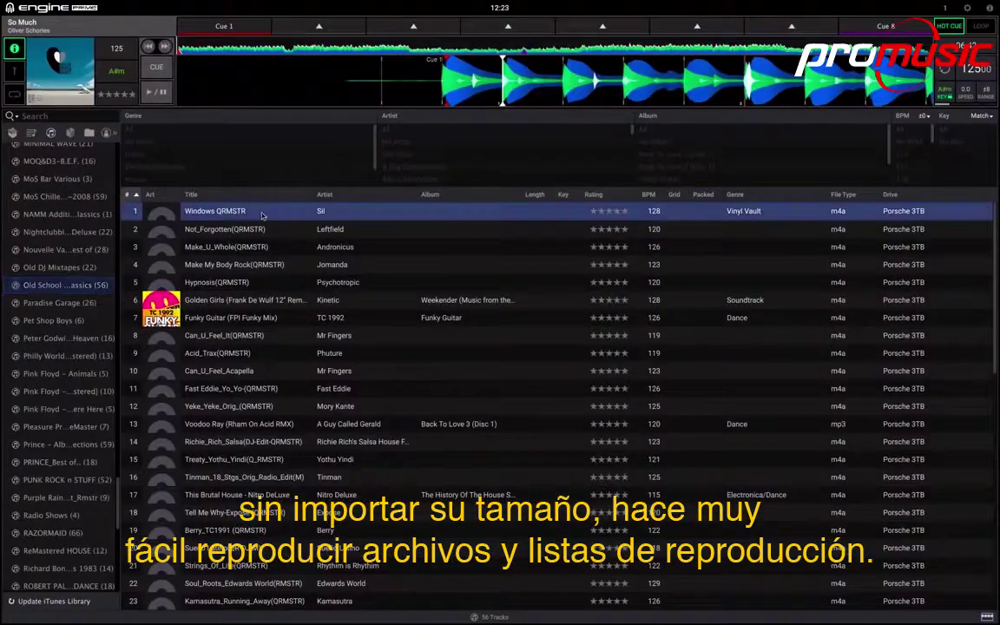
- Add all 56 iTunes playlist tracks to the Old School Tracks crate and view it
{"action": "scroll", "coordinate": [348, 473], "scroll_direction": "down", "scroll_amount": 10}
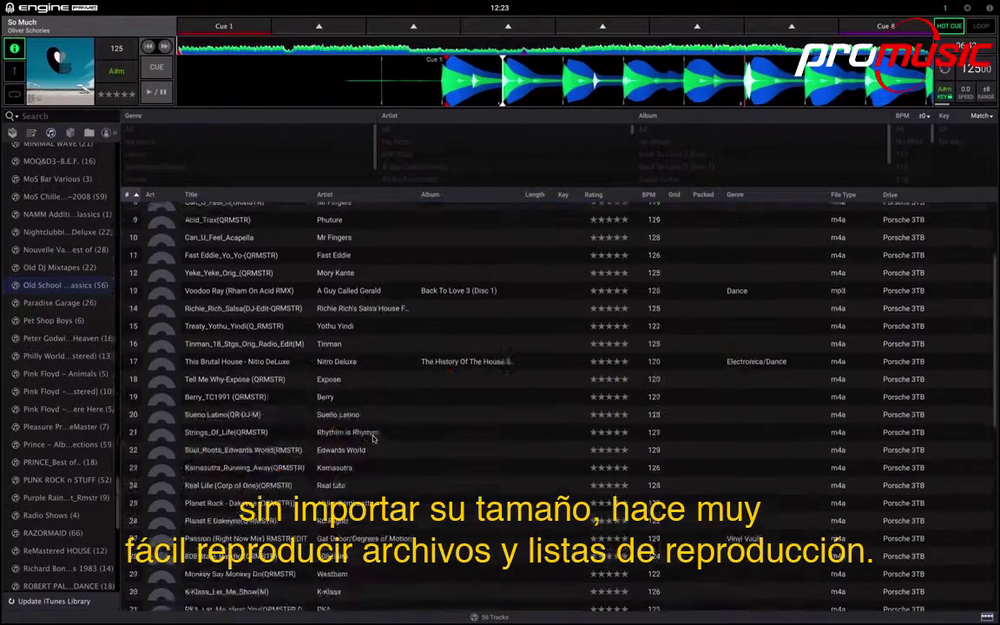
{"action": "key", "text": "ctrl+a"}
{"action": "left_click_drag", "start_coordinate": [290, 285], "coordinate": [54, 224]}
{"action": "left_click", "coordinate": [54, 224]}
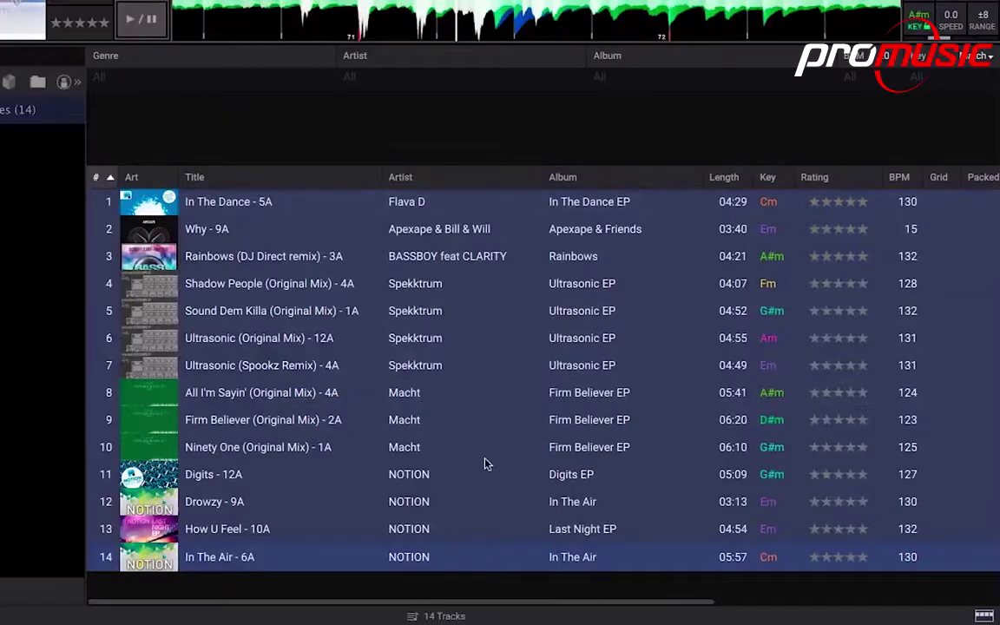
- Run Analyze Tracks on the 14 selected playlist tracks from the context menu
{"action": "right_click", "coordinate": [483, 452]}
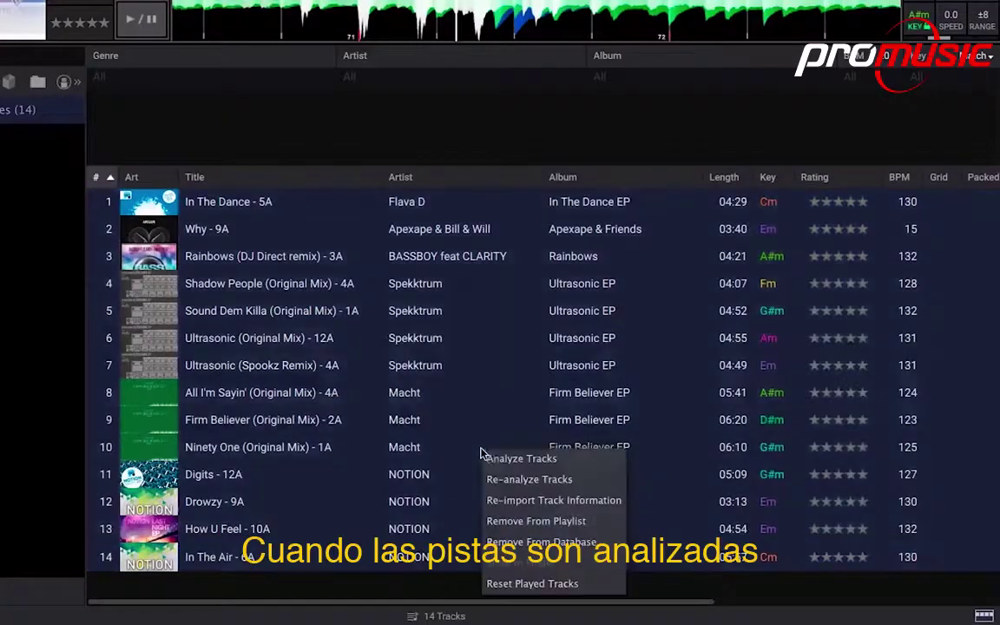
{"action": "left_click", "coordinate": [504, 460]}
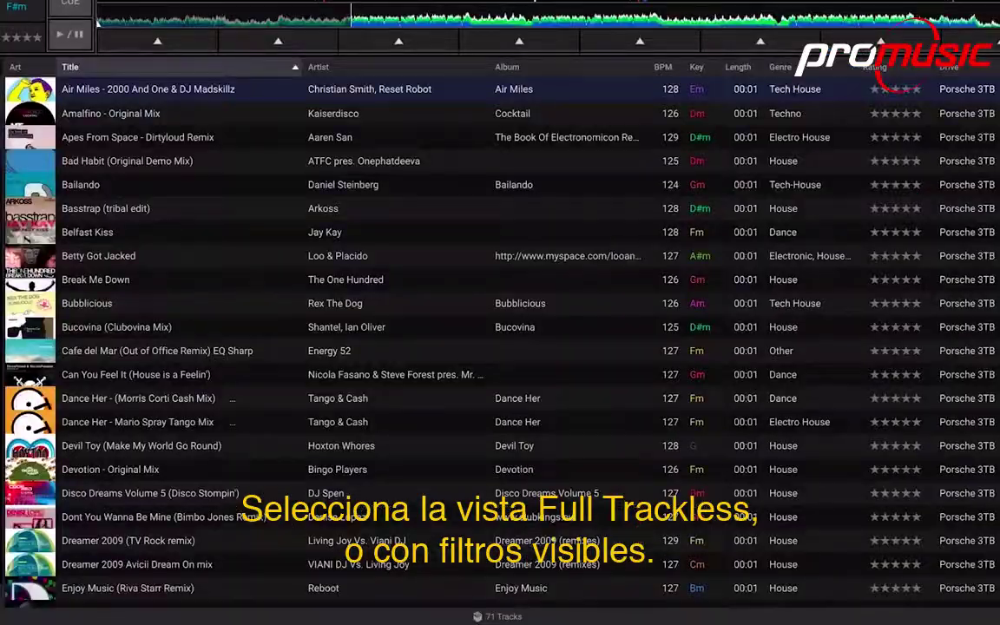
- Show the Genre, Artist and Album filter lists and toggle single-deck then two-deck layout
{"action": "left_click", "coordinate": [987, 618]}
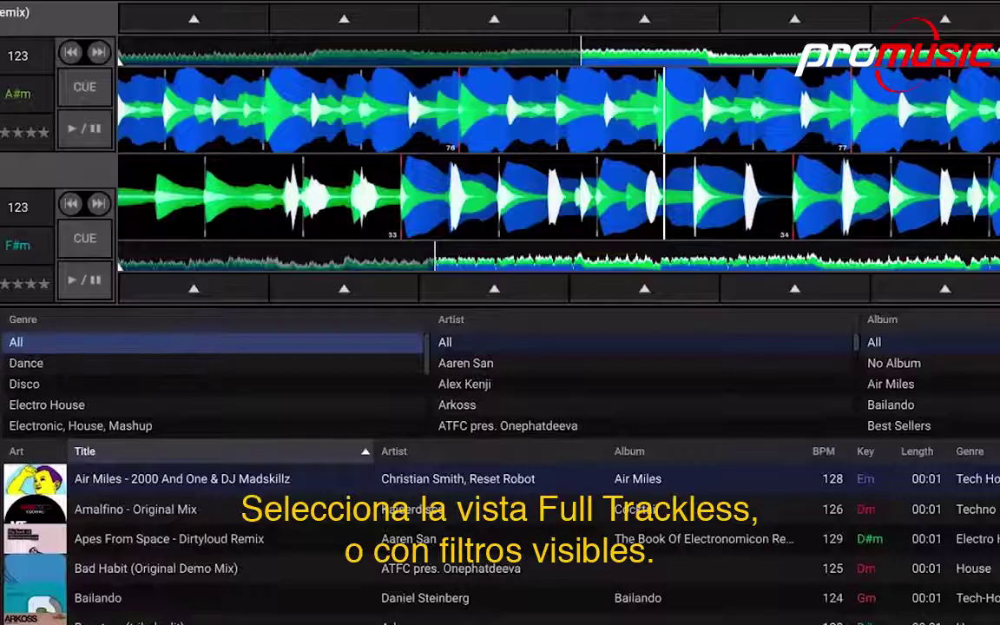
{"action": "left_click", "coordinate": [946, 10]}
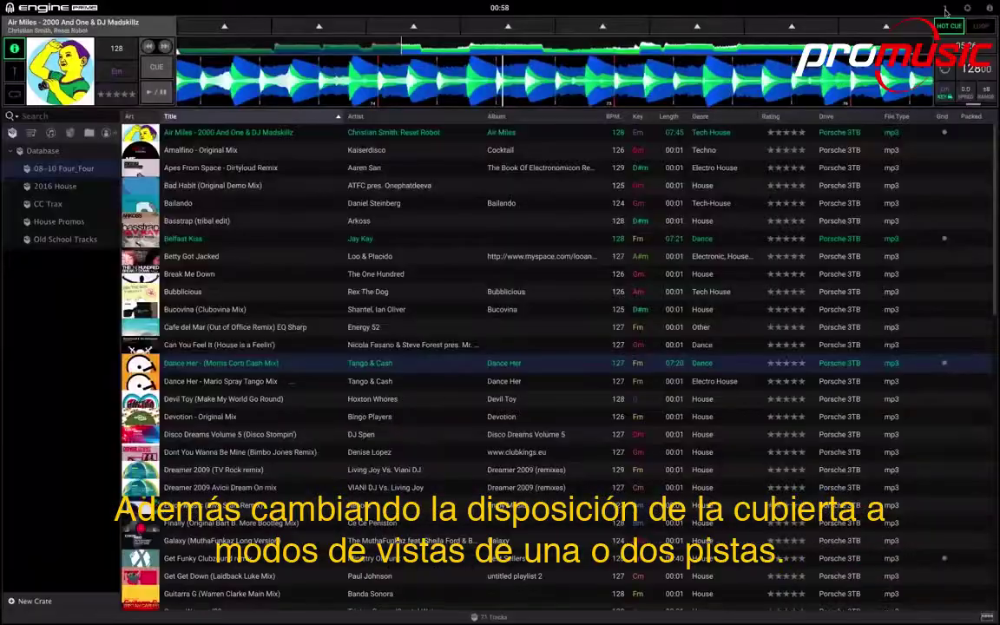
{"action": "left_click", "coordinate": [946, 10]}
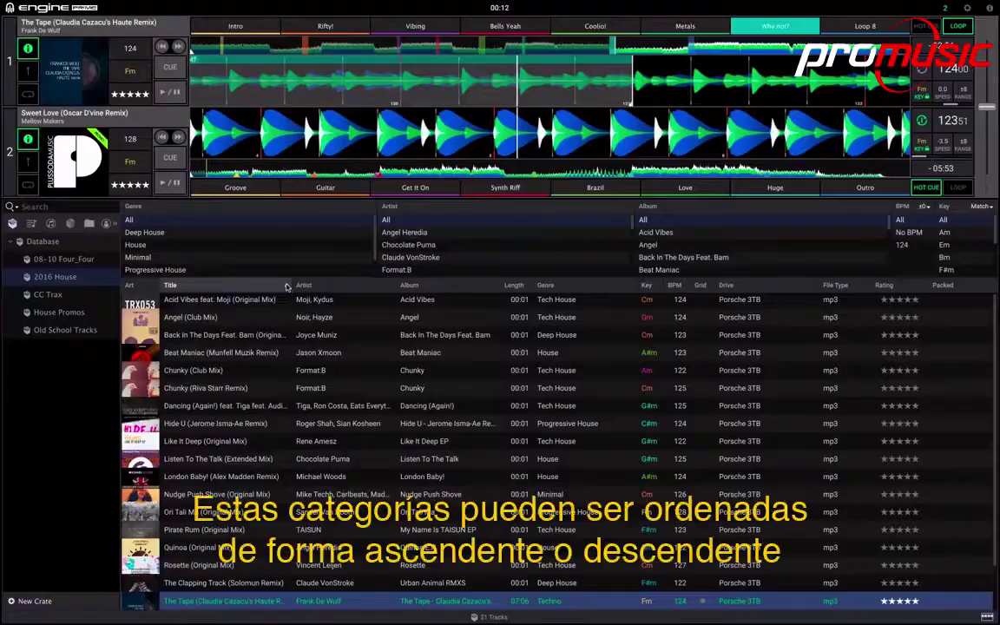
- Sort the track list by Title, Artist and Album in both directions
{"action": "left_click", "coordinate": [287, 285]}
{"action": "left_click", "coordinate": [286, 285]}
{"action": "left_click", "coordinate": [390, 287]}
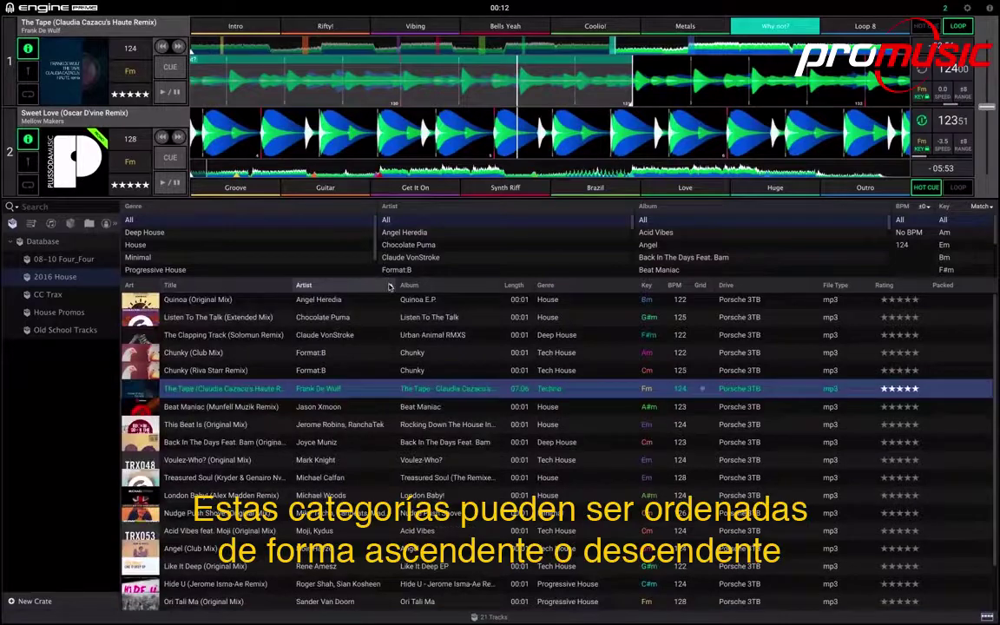
{"action": "left_click", "coordinate": [390, 287]}
{"action": "left_click", "coordinate": [494, 286]}
{"action": "left_click", "coordinate": [633, 273]}
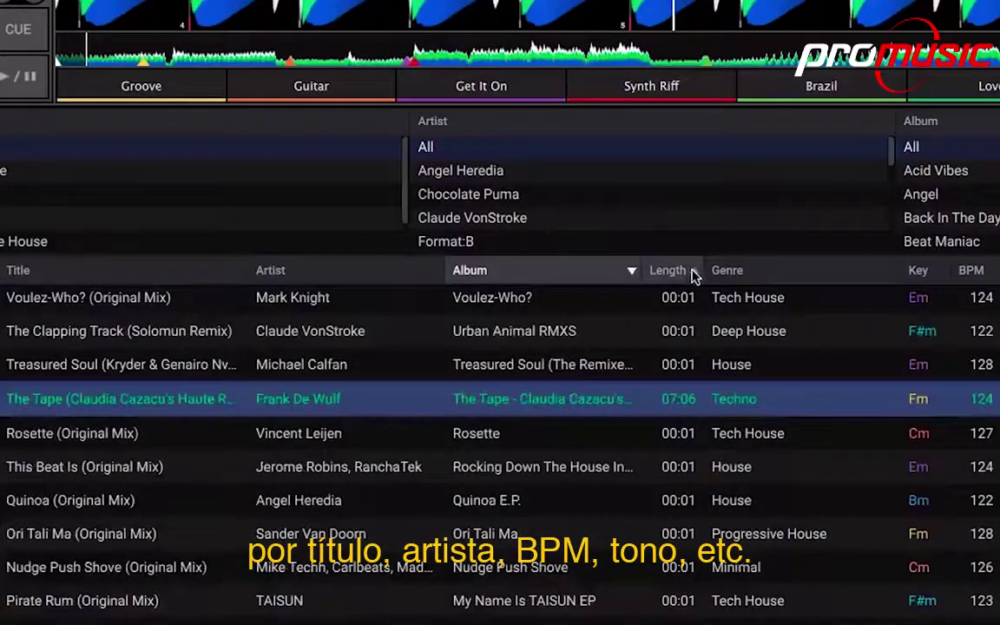
- Sort the track list by Length, Genre and Key, reversing each order
{"action": "left_click", "coordinate": [694, 270]}
{"action": "left_click", "coordinate": [695, 270]}
{"action": "left_click", "coordinate": [893, 272]}
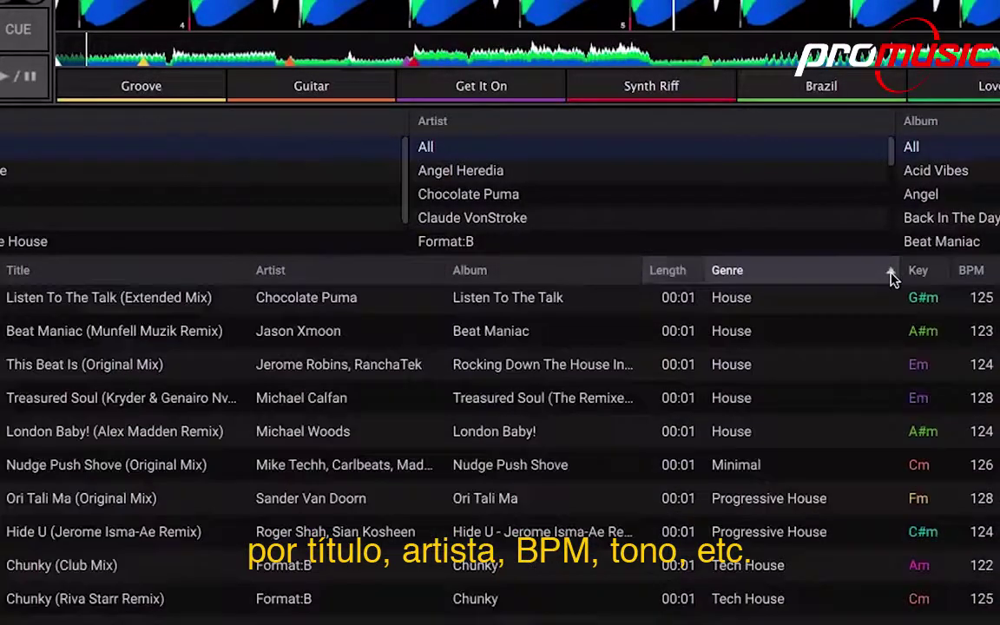
{"action": "left_click", "coordinate": [894, 273]}
{"action": "left_click", "coordinate": [940, 274]}
{"action": "left_click", "coordinate": [939, 274]}
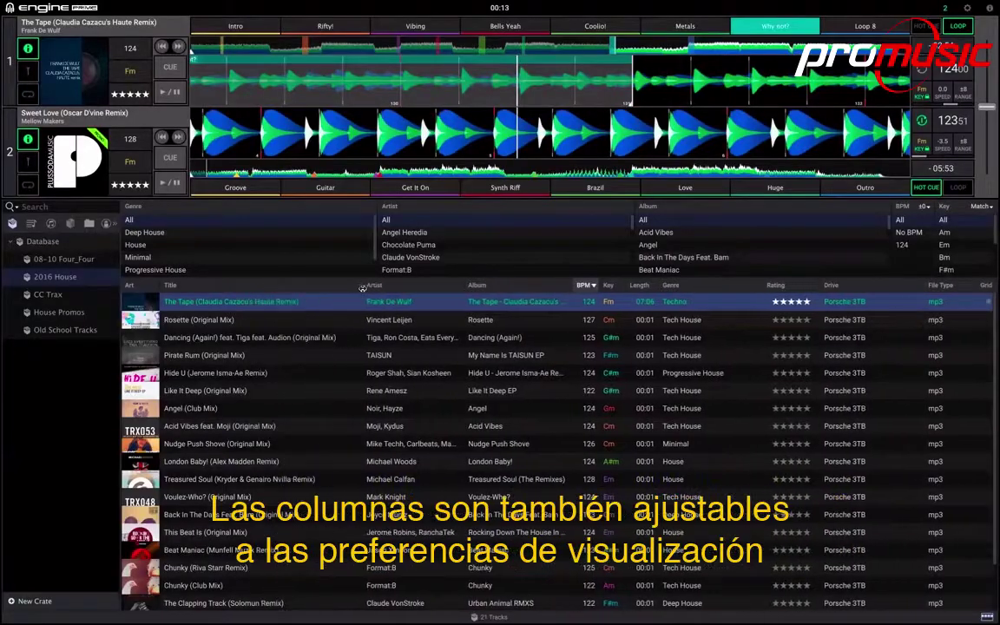
- Narrow the Title column, widen Artist and Album, and narrow Genre to reveal Drive
{"action": "left_click_drag", "start_coordinate": [362, 289], "coordinate": [344, 288]}
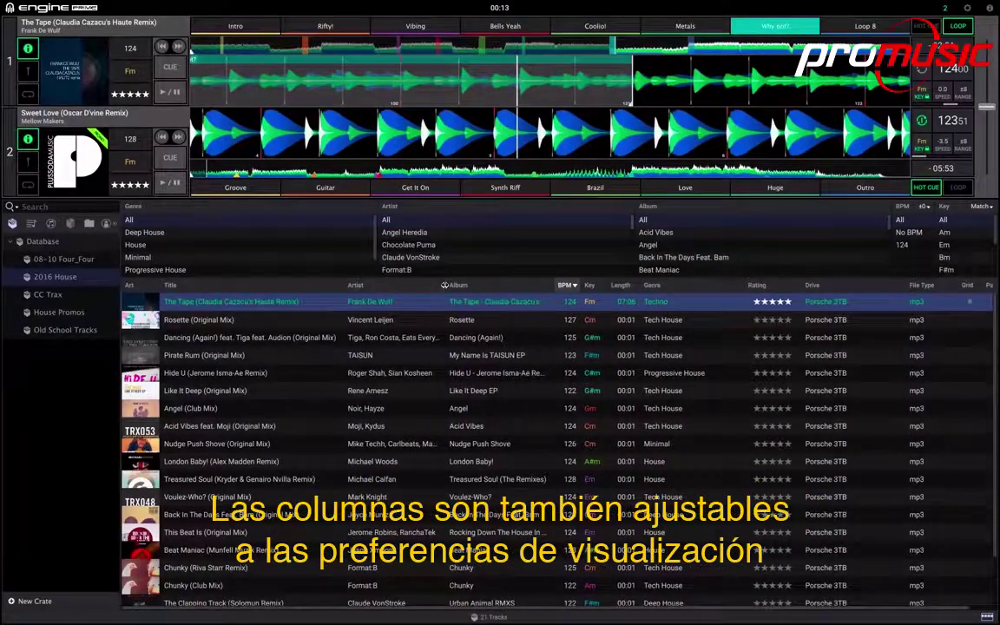
{"action": "left_click_drag", "start_coordinate": [444, 285], "coordinate": [474, 284]}
{"action": "left_click_drag", "start_coordinate": [588, 286], "coordinate": [605, 290]}
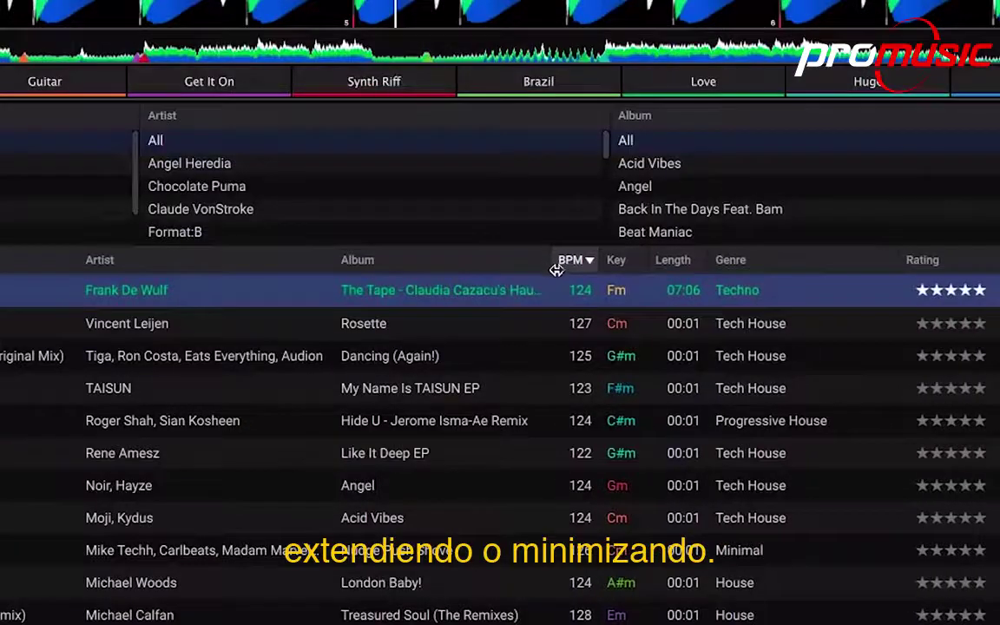
{"action": "left_click_drag", "start_coordinate": [885, 272], "coordinate": [804, 263]}
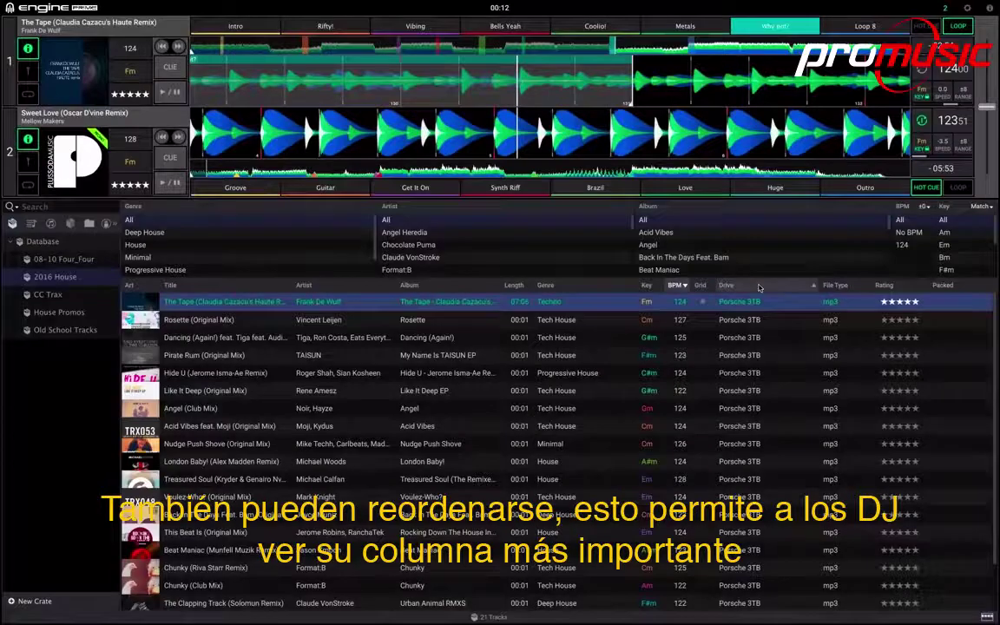
- Reorder columns: Drive after Key, File Type before BPM, Rating toward Genre, Drive ahead of BPM
{"action": "left_click_drag", "start_coordinate": [759, 287], "coordinate": [669, 286]}
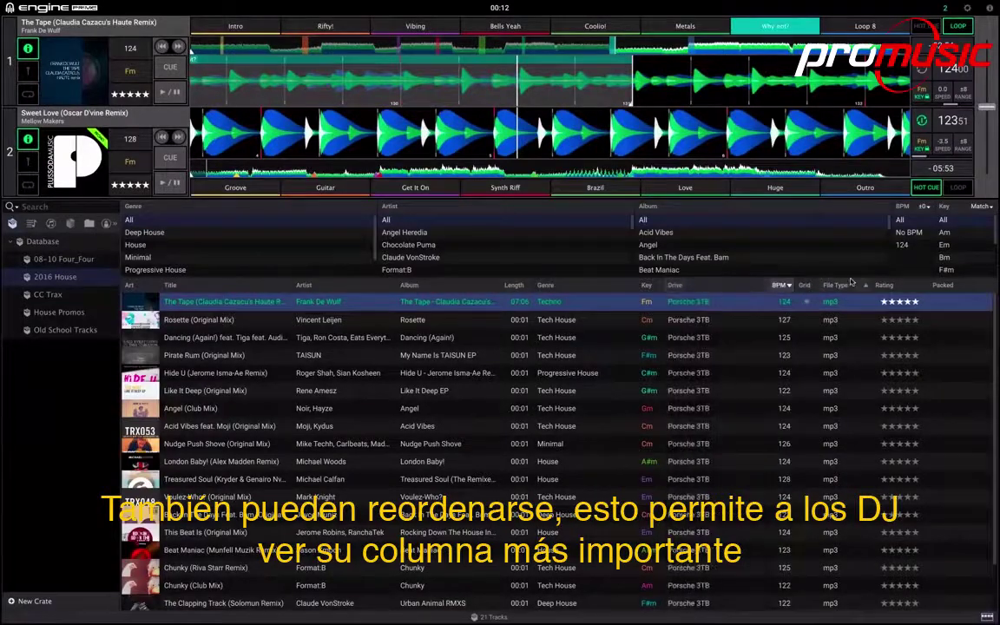
{"action": "left_click_drag", "start_coordinate": [840, 288], "coordinate": [742, 287]}
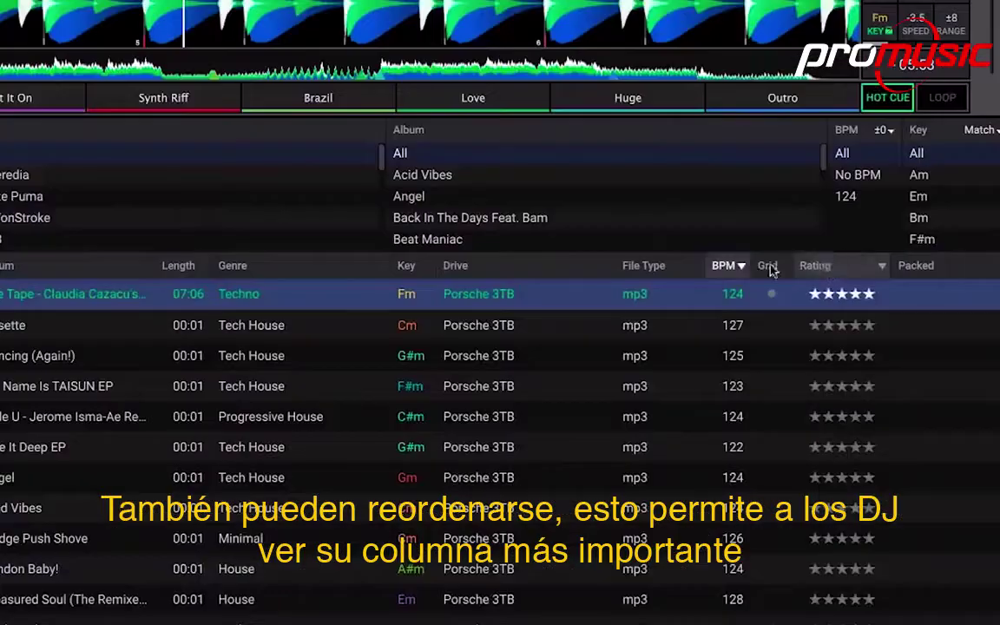
{"action": "left_click_drag", "start_coordinate": [879, 287], "coordinate": [627, 298]}
{"action": "left_click_drag", "start_coordinate": [382, 287], "coordinate": [321, 256]}
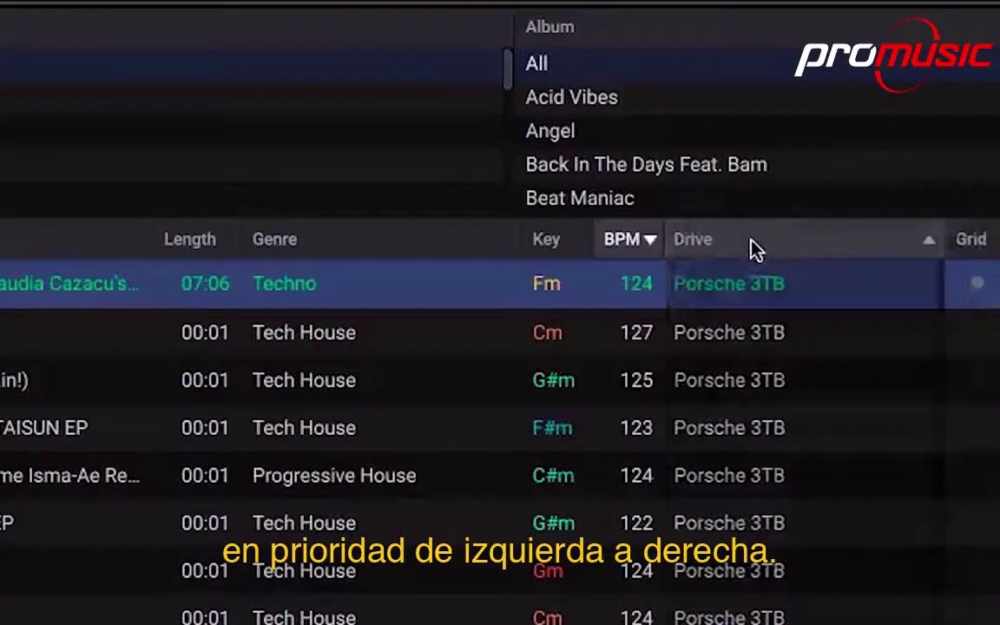
{"action": "left_click_drag", "start_coordinate": [755, 250], "coordinate": [721, 250]}
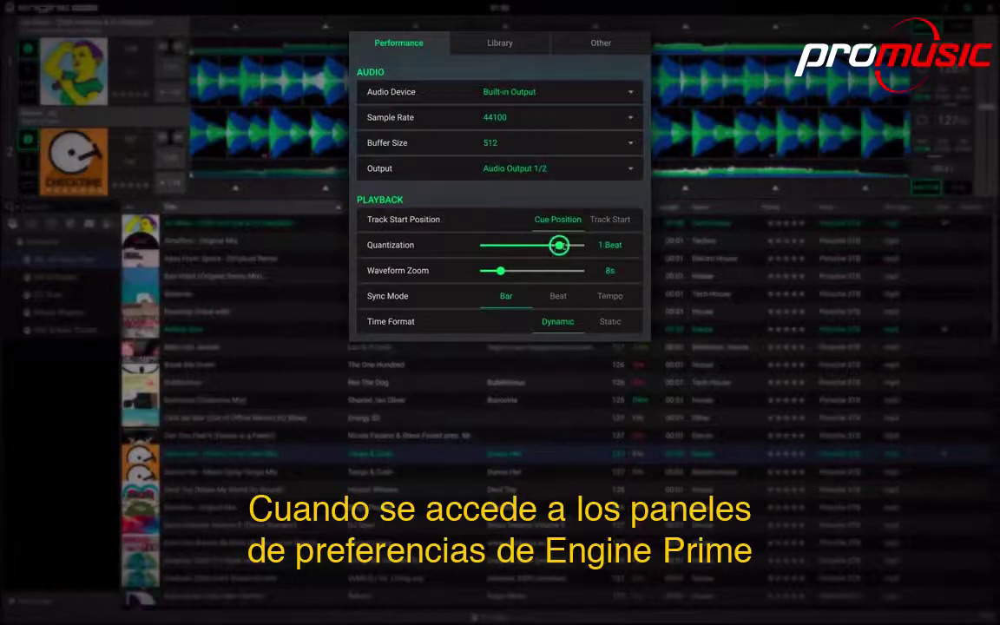
- Set Quantization to 1/2 Beat, Waveform Zoom to 9s, keys to Sharps, BPM analysis range 75–185
{"action": "left_click_drag", "start_coordinate": [561, 247], "coordinate": [578, 272]}
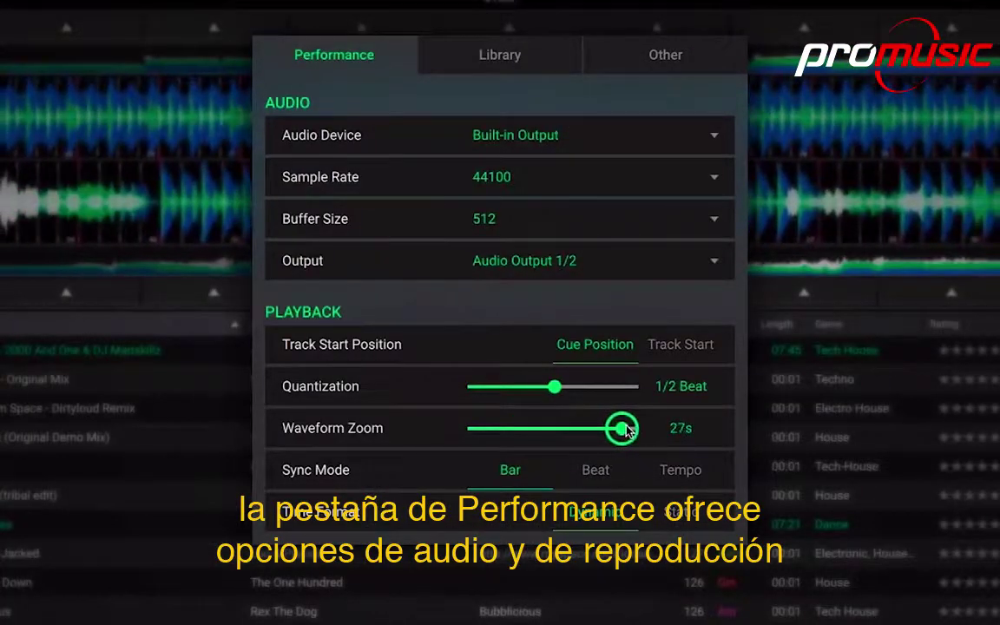
{"action": "left_click_drag", "start_coordinate": [627, 431], "coordinate": [504, 428]}
{"action": "left_click", "coordinate": [500, 55]}
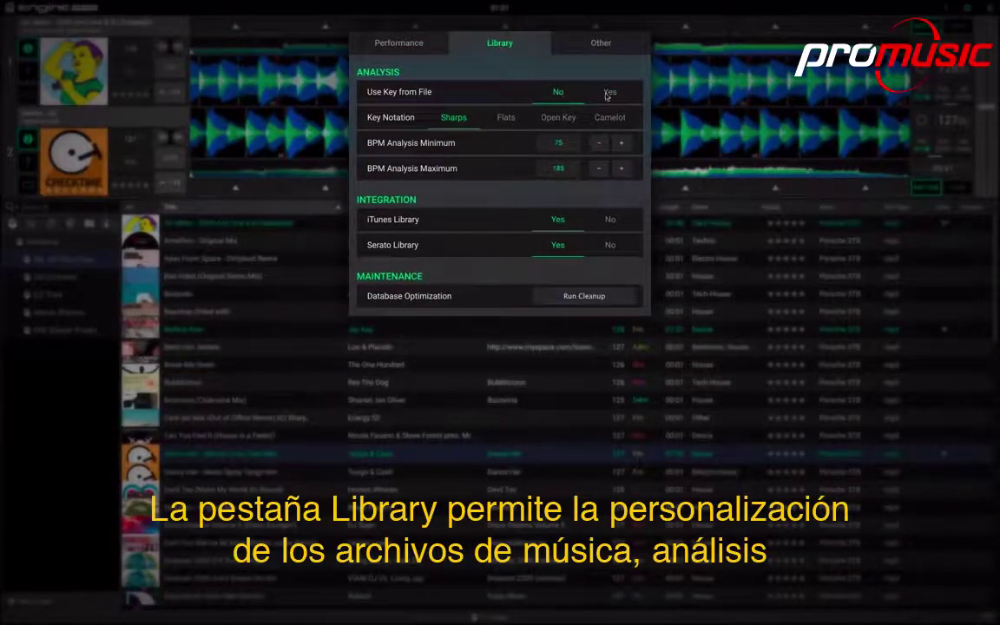
{"action": "left_click", "coordinate": [453, 119]}
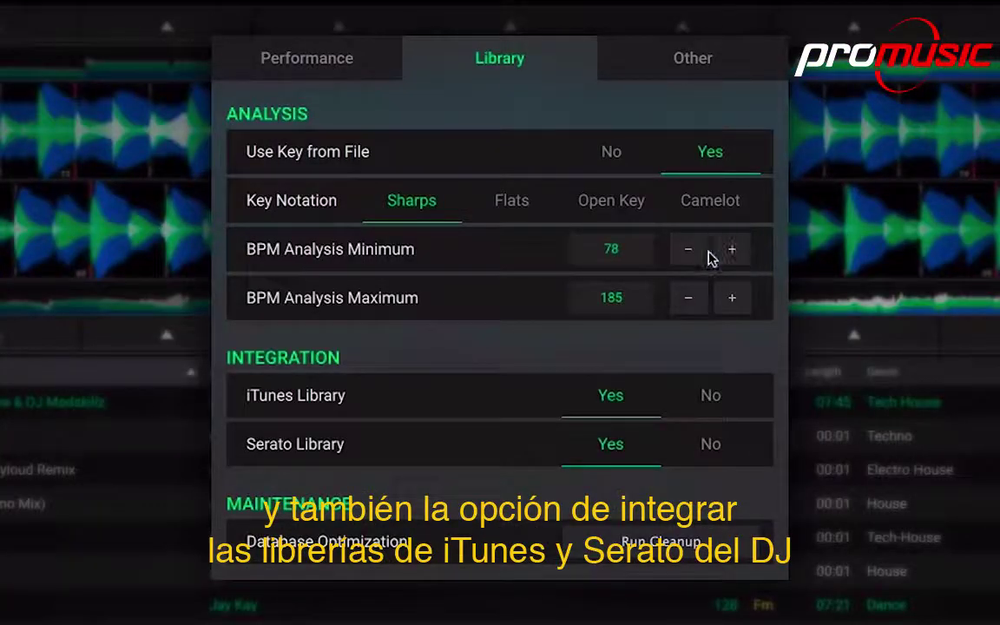
{"action": "left_click", "coordinate": [687, 250]}
{"action": "left_click", "coordinate": [688, 251]}
{"action": "left_click", "coordinate": [687, 251]}
{"action": "left_click", "coordinate": [731, 299]}
{"action": "left_click", "coordinate": [732, 300]}
{"action": "left_click", "coordinate": [688, 300]}
{"action": "left_click", "coordinate": [688, 299]}
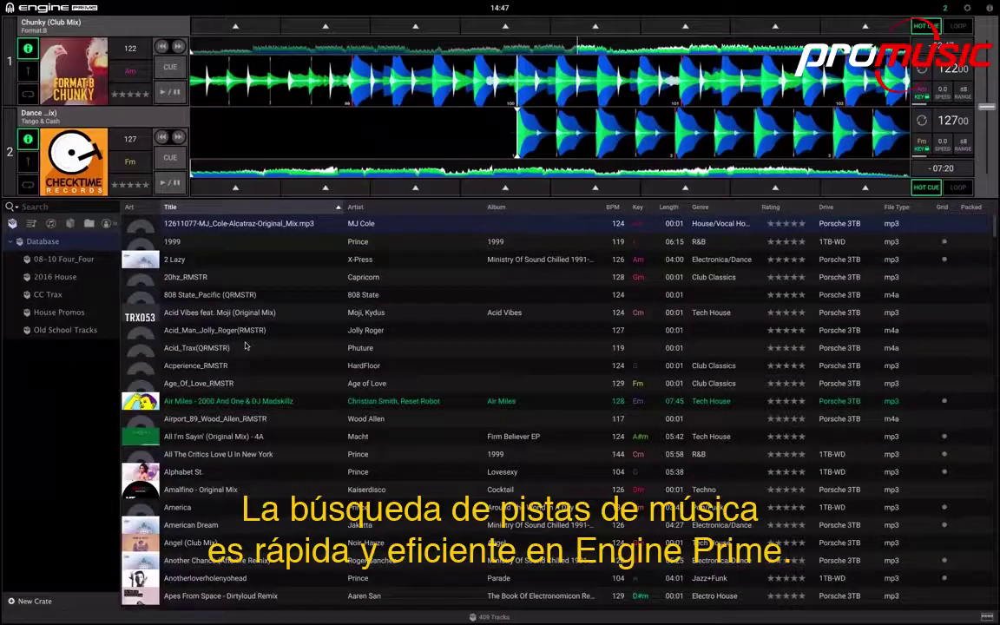
- Search 'fron' and 'anc', loading Front Line and then Dance Her onto deck 2
{"action": "type", "text": "fron"}
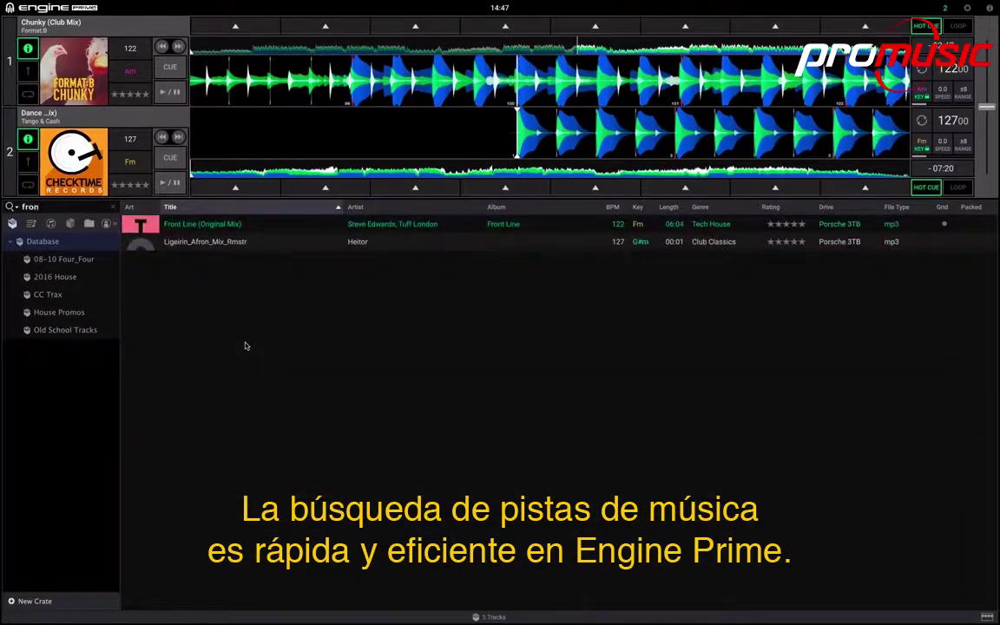
{"action": "left_click_drag", "start_coordinate": [202, 224], "coordinate": [373, 130]}
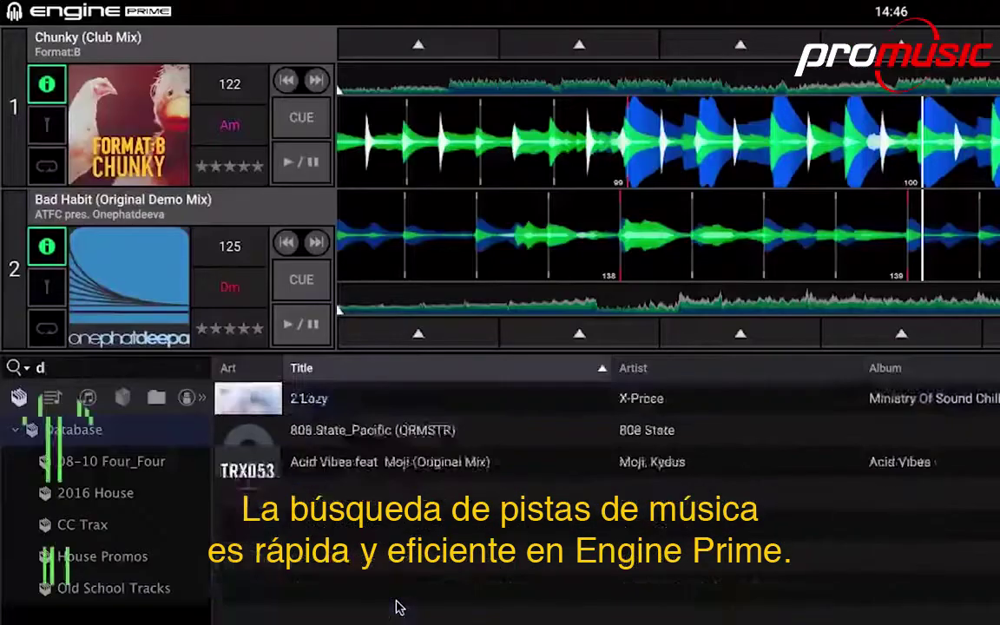
{"action": "type", "text": "anc"}
{"action": "left_click_drag", "start_coordinate": [390, 429], "coordinate": [754, 271]}
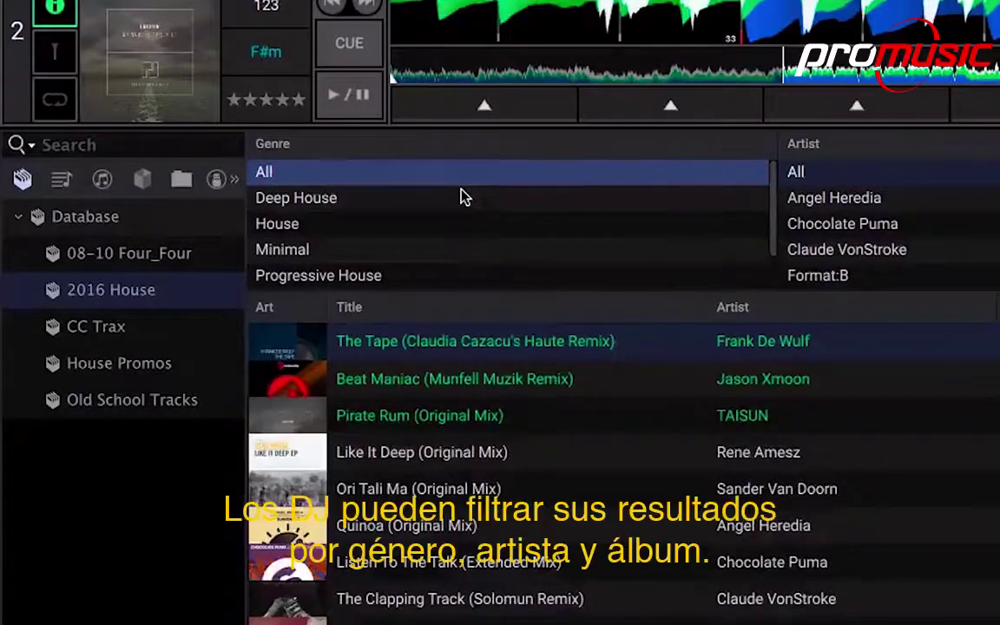
- Filter the 2016 House tracks by genre: Deep House, Minimal, then Progressive House
{"action": "left_click", "coordinate": [461, 196]}
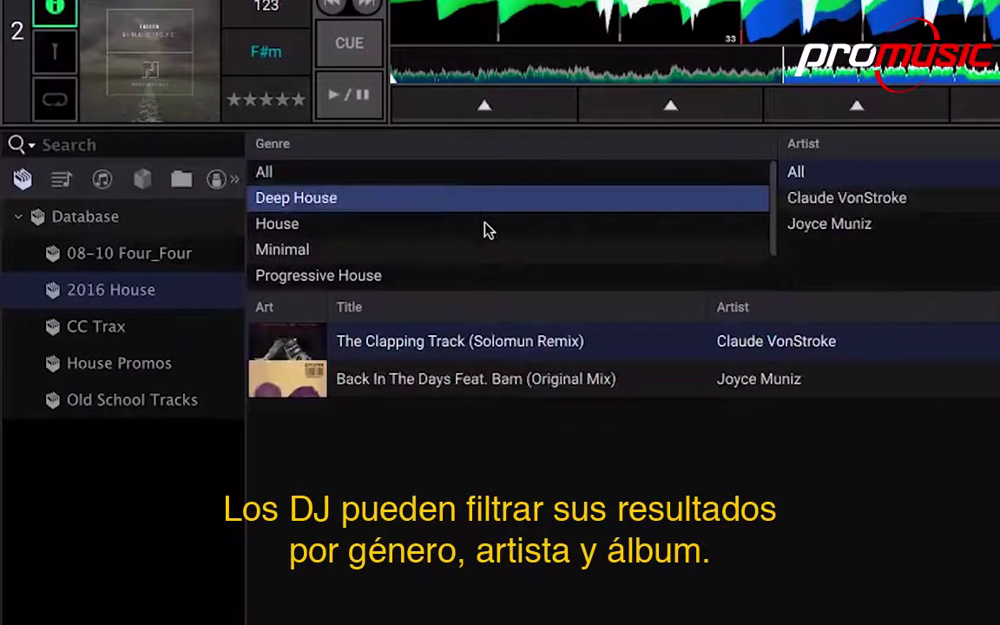
{"action": "scroll", "coordinate": [486, 227], "scroll_direction": "down", "scroll_amount": 1}
{"action": "left_click", "coordinate": [486, 224]}
{"action": "left_click", "coordinate": [488, 252]}
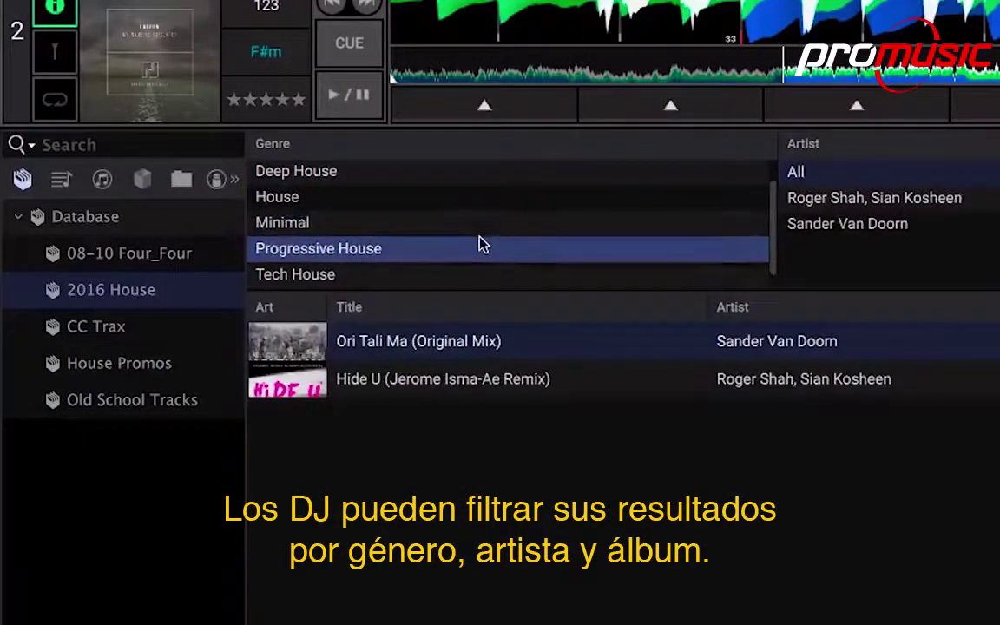
{"action": "scroll", "coordinate": [480, 243], "scroll_direction": "up", "scroll_amount": 1}
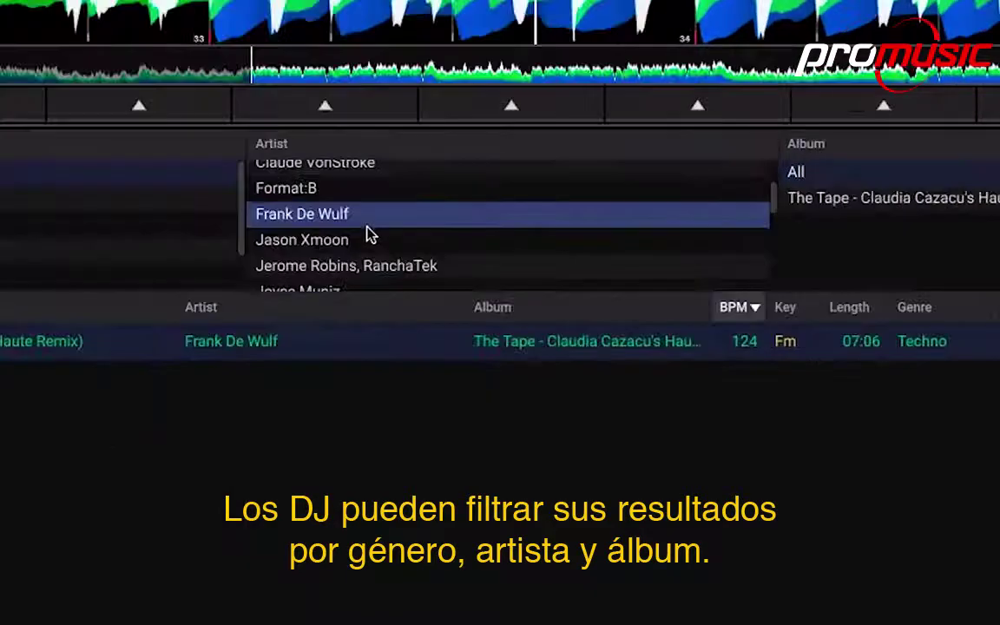
{"action": "scroll", "coordinate": [374, 239], "scroll_direction": "down", "scroll_amount": 3}
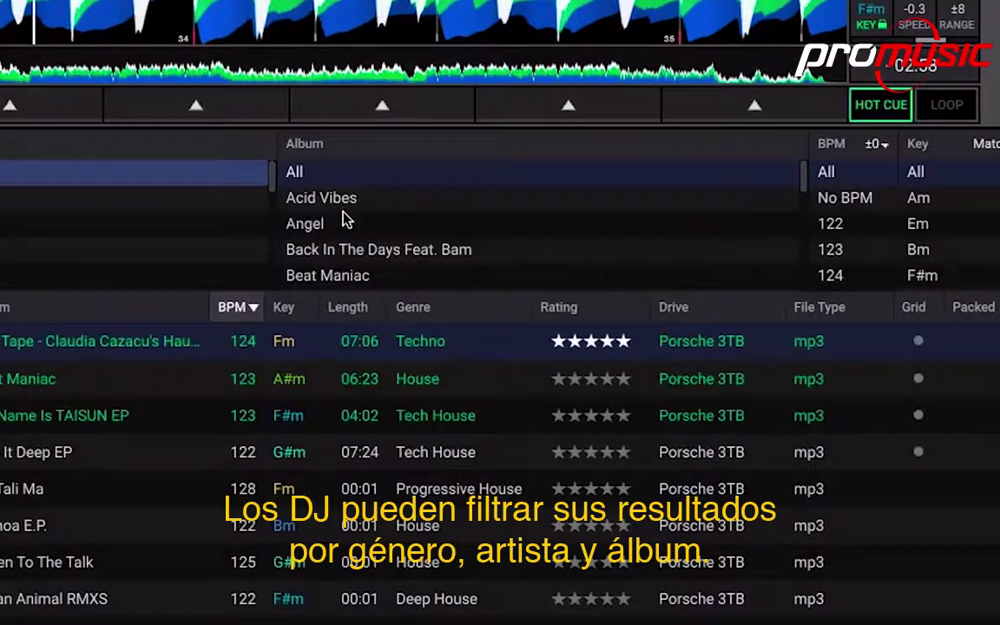
{"action": "scroll", "coordinate": [343, 217], "scroll_direction": "down", "scroll_amount": 2}
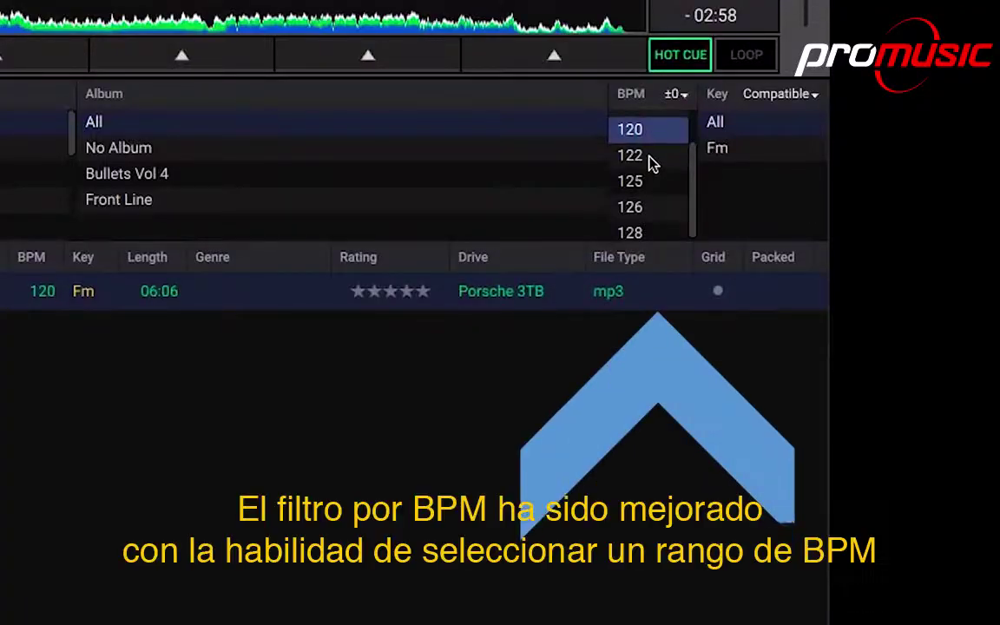
- Filter tracks by BPM 125, 126, 128, then 120, and view the BPM tolerance options
{"action": "left_click", "coordinate": [642, 181]}
{"action": "left_click", "coordinate": [657, 209]}
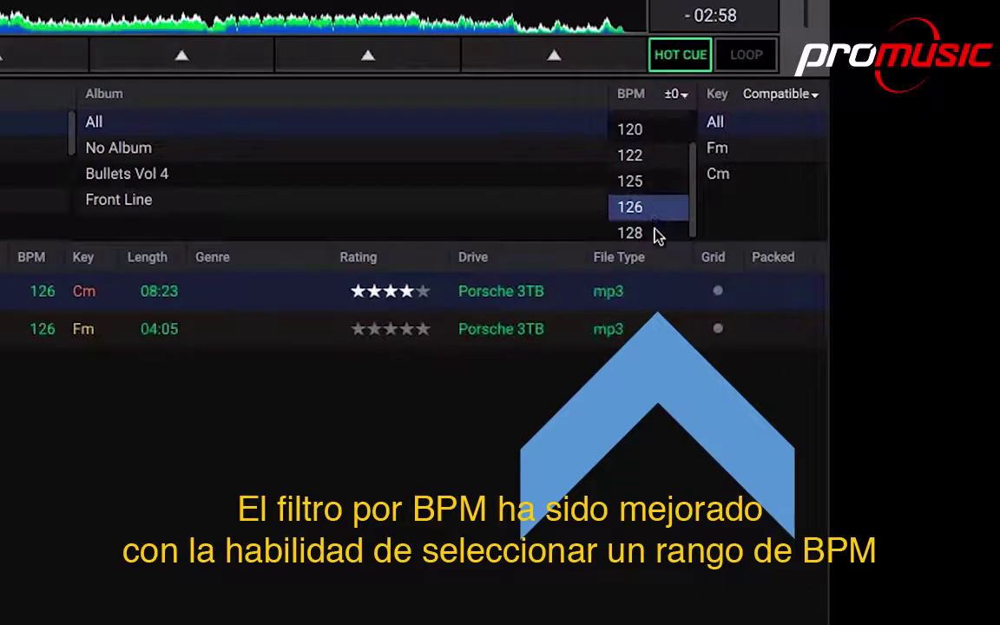
{"action": "left_click", "coordinate": [656, 233]}
{"action": "left_click", "coordinate": [663, 130]}
{"action": "left_click", "coordinate": [681, 94]}
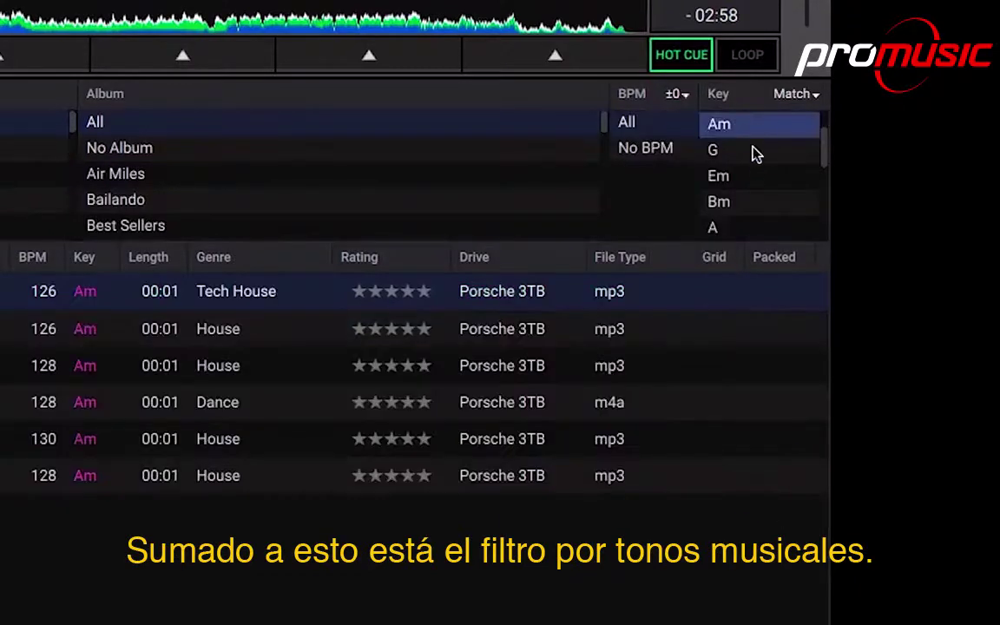
- Filter tracks by matching keys G, Em, Bm, A, then Am
{"action": "left_click", "coordinate": [757, 151]}
{"action": "left_click", "coordinate": [761, 176]}
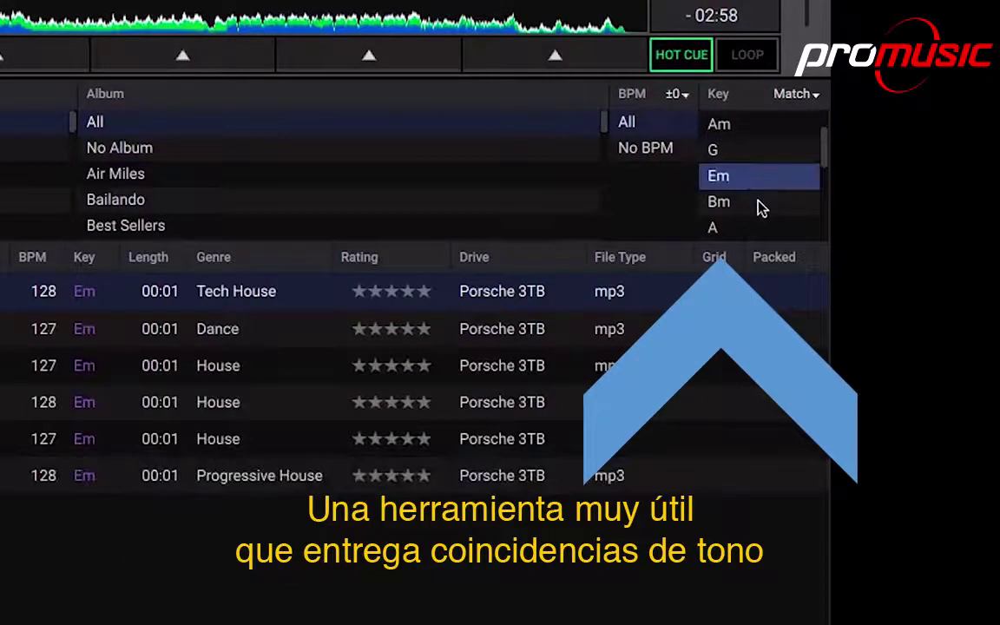
{"action": "left_click", "coordinate": [760, 203]}
{"action": "left_click", "coordinate": [759, 225]}
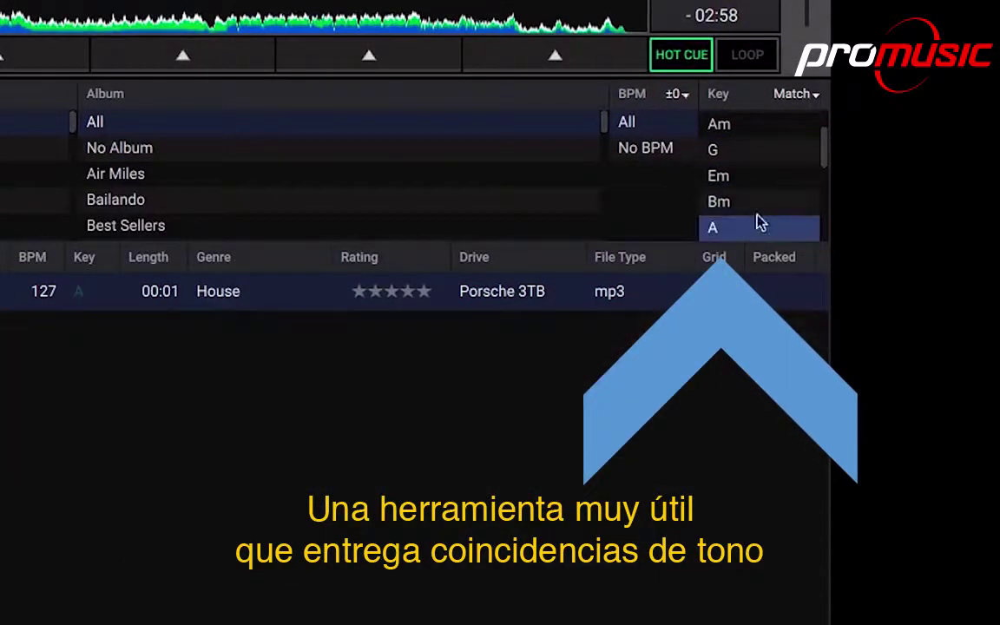
{"action": "left_click", "coordinate": [758, 133]}
- Filter by compatible keys G, Em, Bm, A; load Casa Beat on deck 1, Front Line on deck 2
{"action": "left_click", "coordinate": [795, 95]}
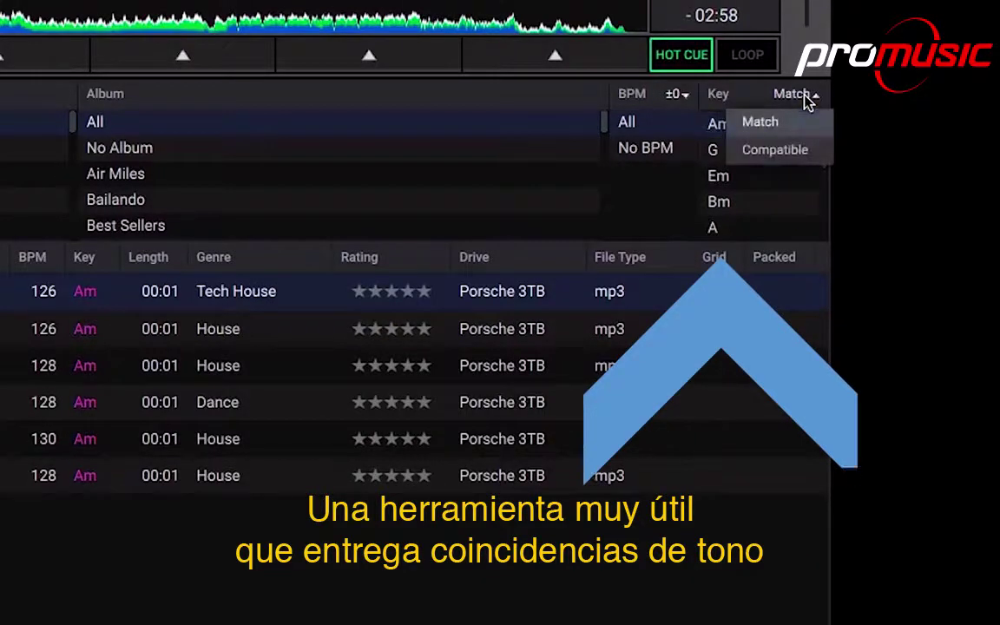
{"action": "left_click", "coordinate": [781, 151]}
{"action": "left_click", "coordinate": [731, 154]}
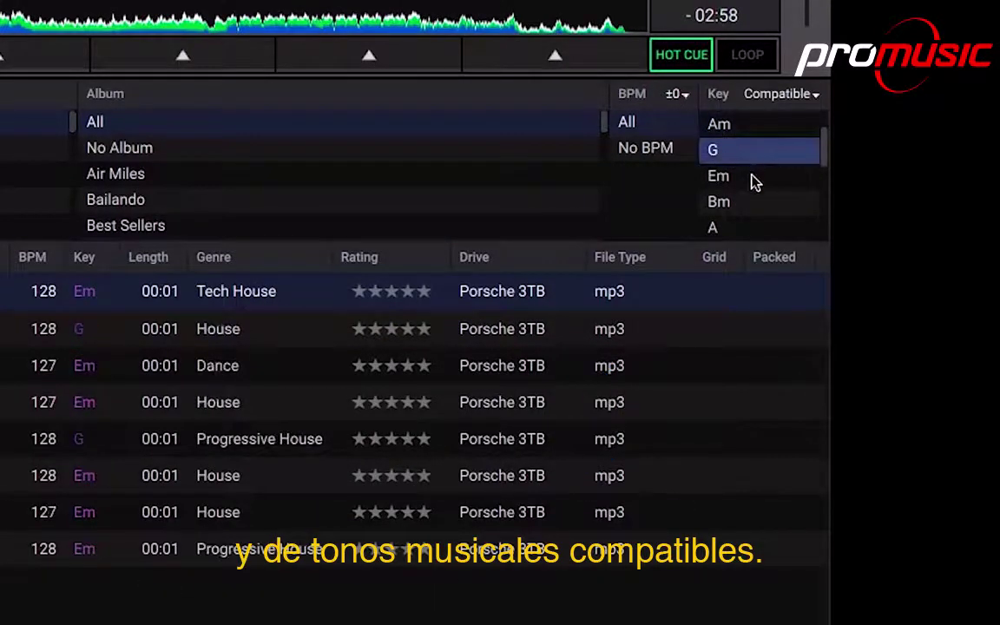
{"action": "left_click", "coordinate": [754, 179]}
{"action": "left_click", "coordinate": [747, 205]}
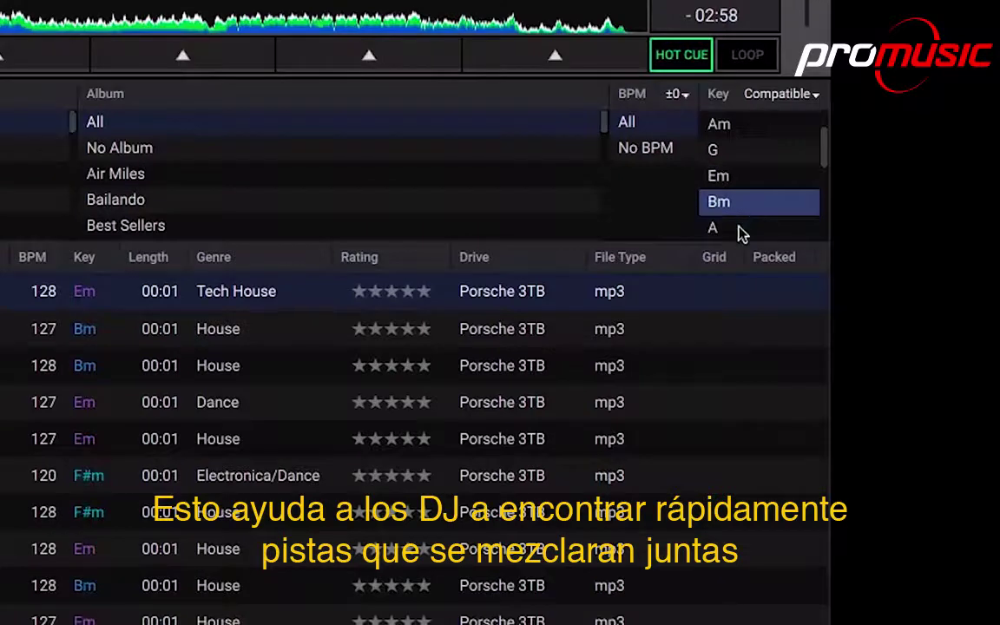
{"action": "left_click", "coordinate": [742, 231]}
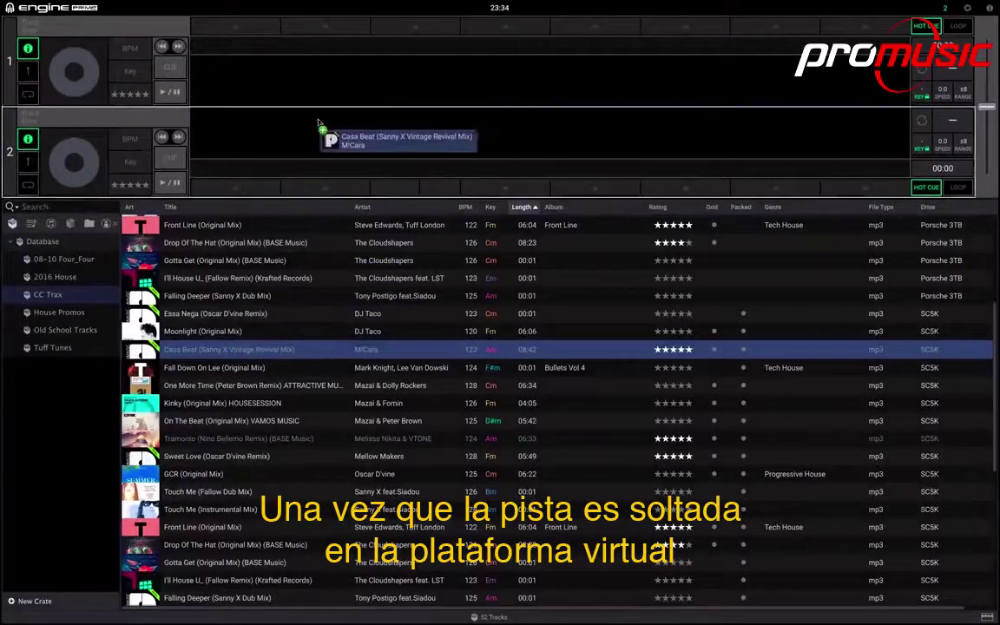
{"action": "left_click_drag", "start_coordinate": [318, 124], "coordinate": [311, 68]}
{"action": "left_click_drag", "start_coordinate": [260, 225], "coordinate": [403, 165]}
- Name hot cue 2 Siren and the loop Vibing, then jump deck 2 to its cue and further in
{"action": "left_click", "coordinate": [325, 26]}
{"action": "type", "text": "Siren"}
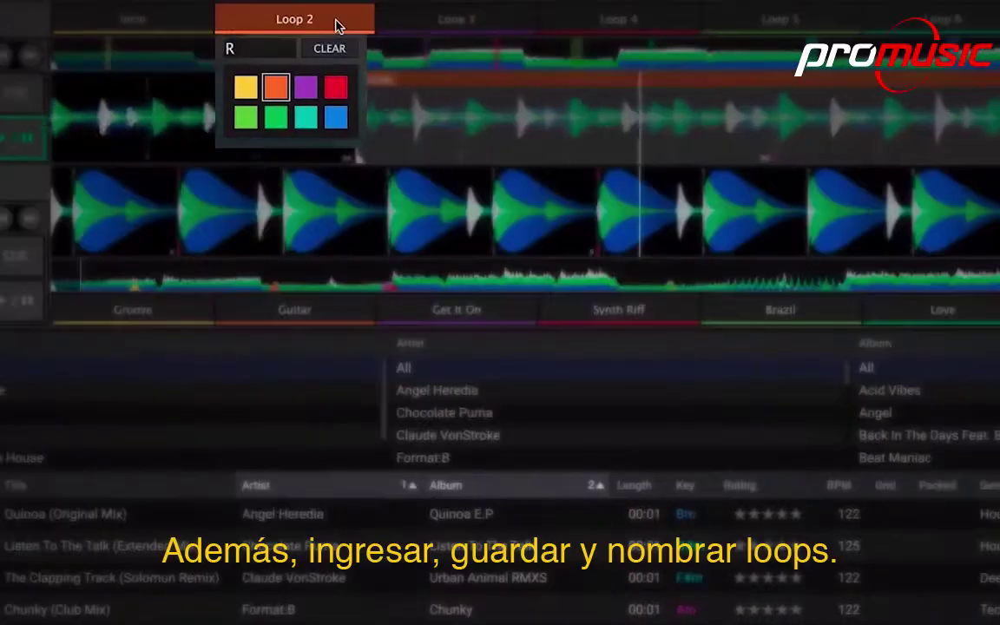
{"action": "type", "text": "i"}
{"action": "type", "text": "bing"}
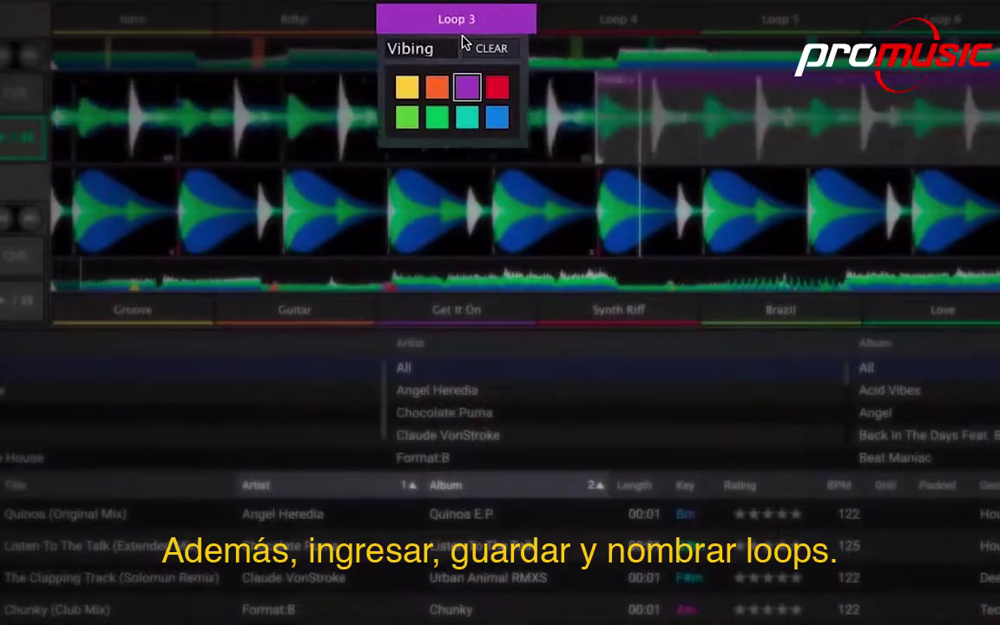
{"action": "key", "text": "Return"}
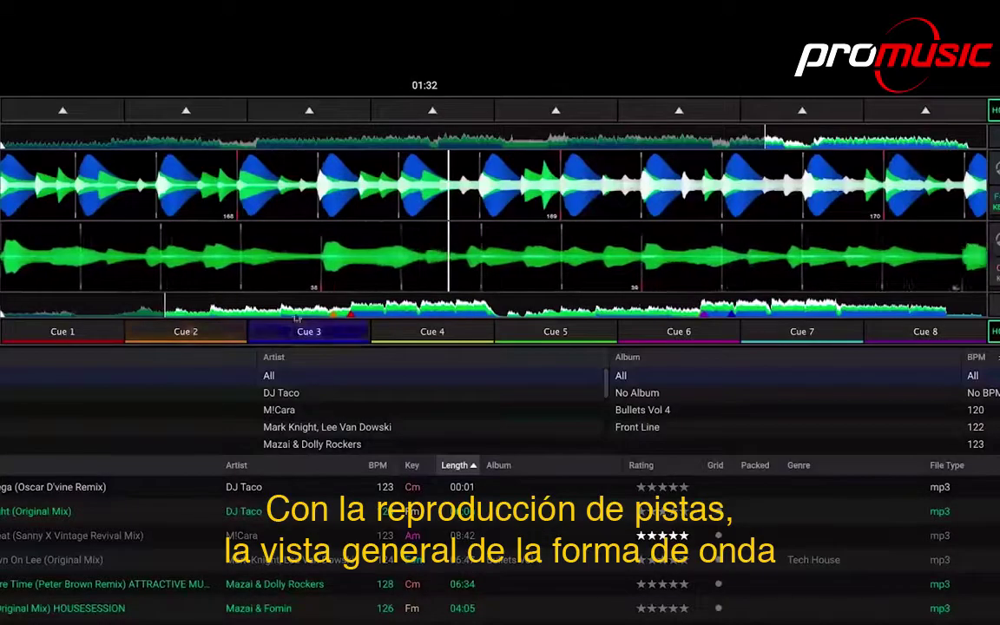
{"action": "left_click", "coordinate": [350, 309]}
{"action": "left_click_drag", "start_coordinate": [482, 308], "coordinate": [673, 311]}
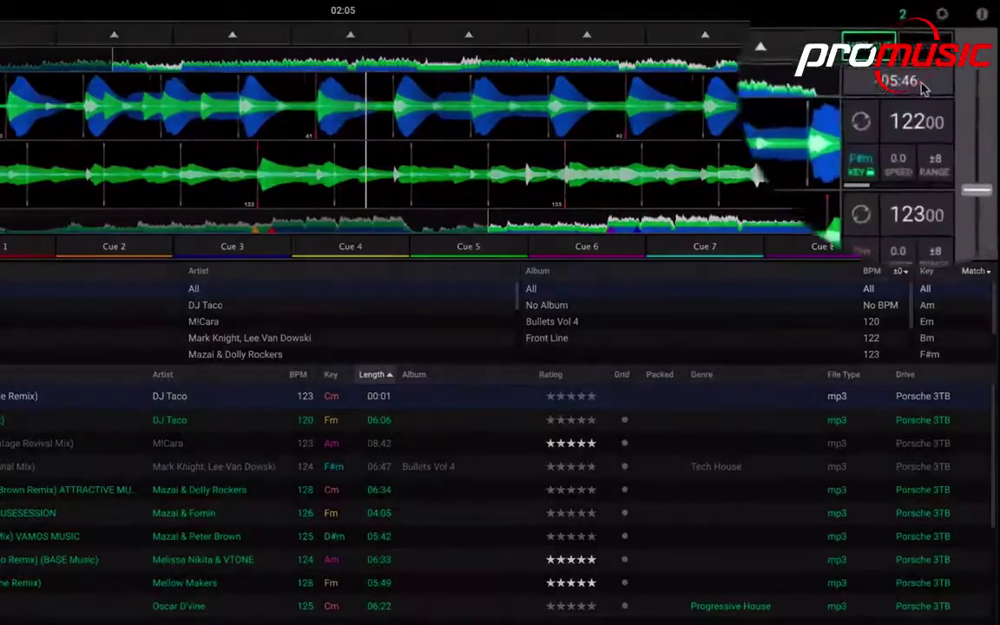
- Toggle the deck clock between elapsed and remaining time, ending on remaining
{"action": "left_click", "coordinate": [922, 87]}
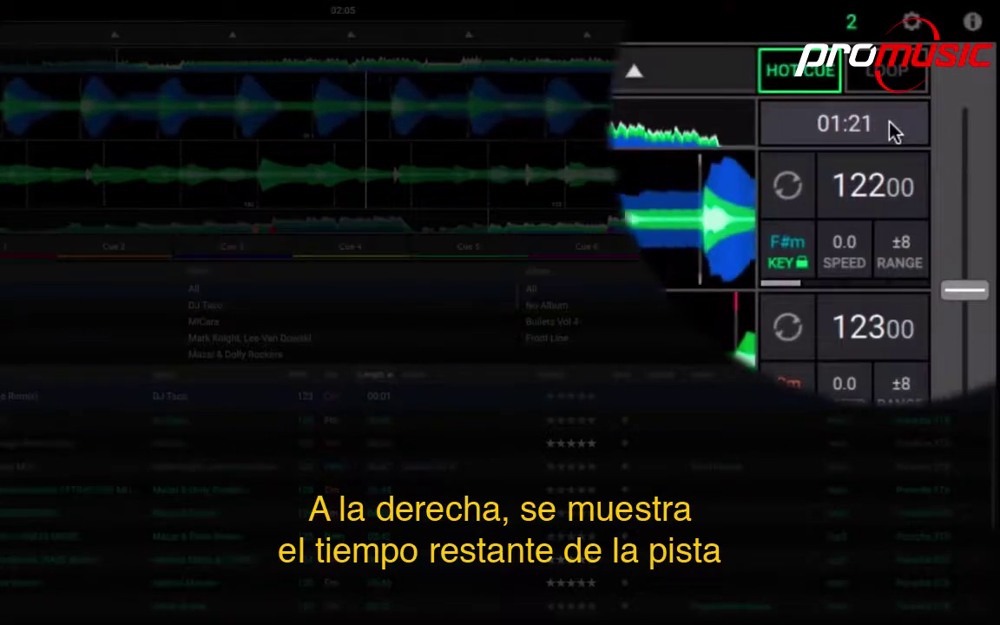
{"action": "left_click", "coordinate": [895, 130]}
{"action": "left_click", "coordinate": [894, 130]}
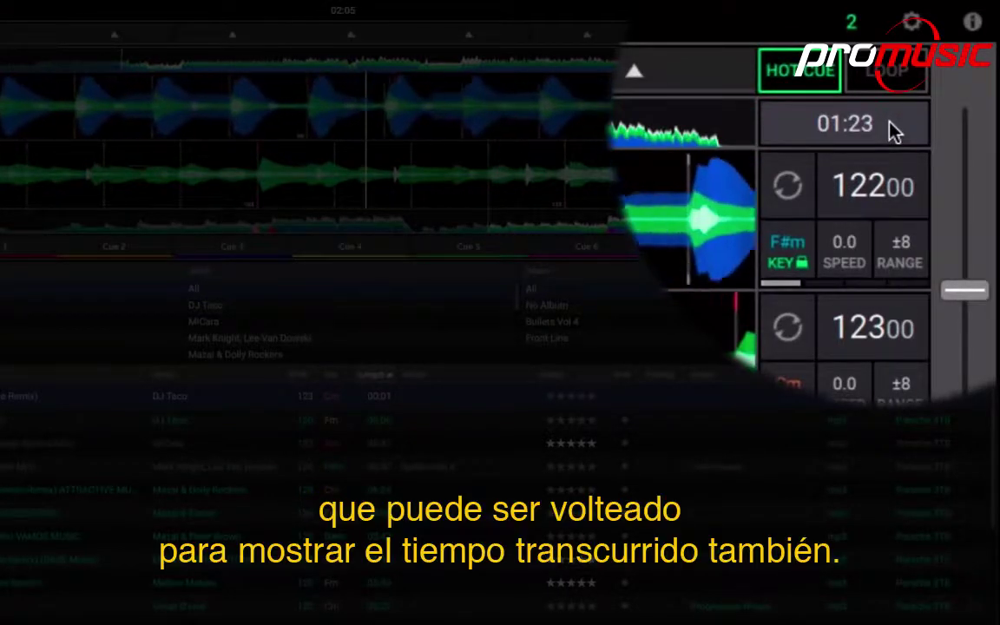
{"action": "left_click", "coordinate": [894, 130]}
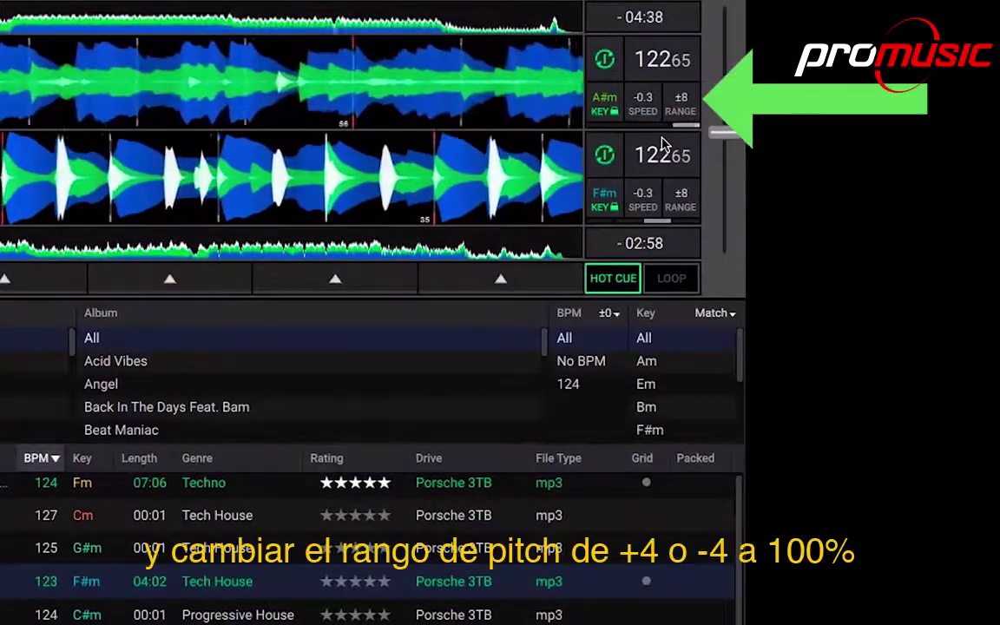
- Cycle the pitch range through ±10, ±20, ±50, ±100, back to ±8, and up to ±10
{"action": "left_click", "coordinate": [681, 108]}
{"action": "left_click", "coordinate": [681, 109]}
{"action": "left_click", "coordinate": [682, 109]}
{"action": "left_click", "coordinate": [682, 109]}
{"action": "left_click", "coordinate": [681, 108]}
{"action": "left_click", "coordinate": [681, 109]}
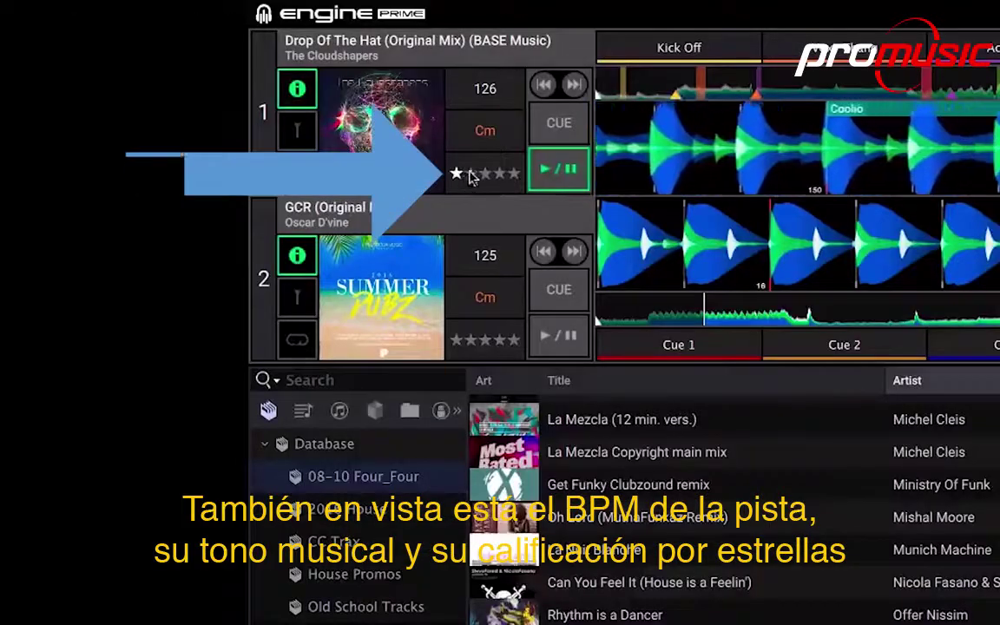
- Raise the deck 1 track's rating from two to five stars
{"action": "left_click", "coordinate": [470, 176]}
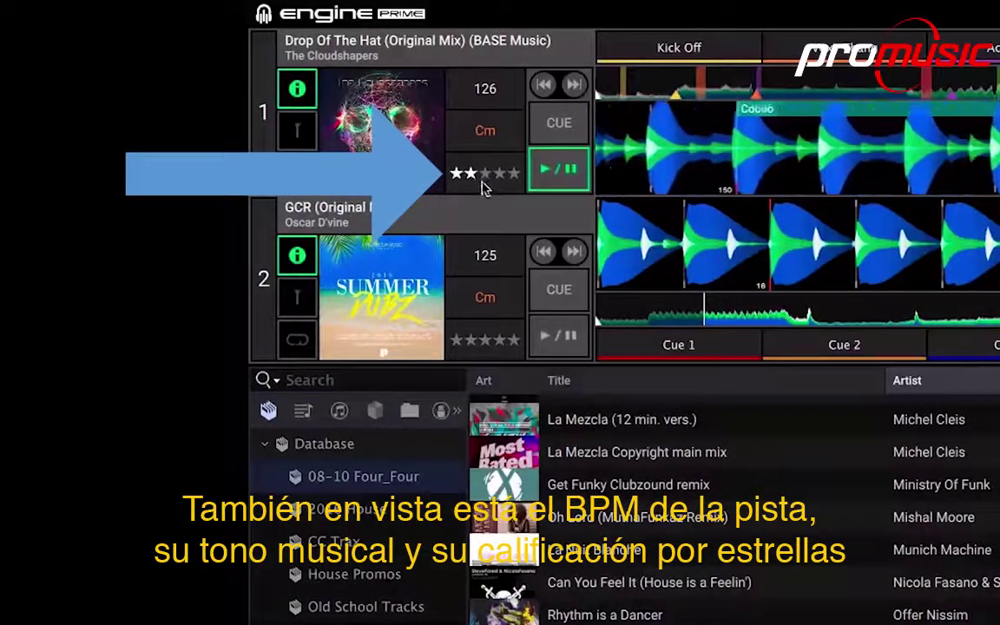
{"action": "left_click", "coordinate": [487, 178]}
{"action": "left_click", "coordinate": [500, 183]}
{"action": "left_click", "coordinate": [512, 183]}
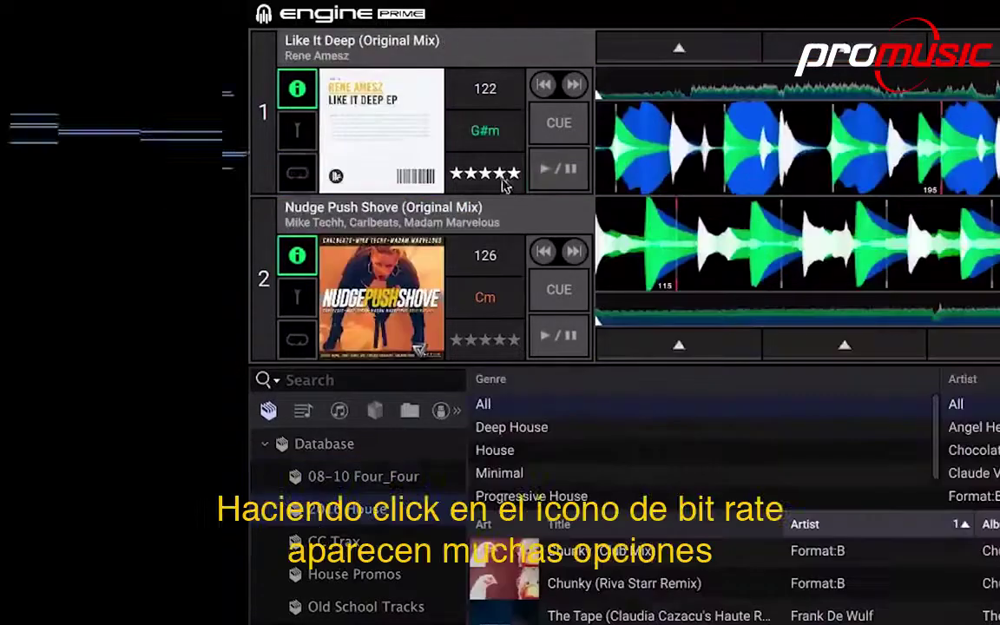
- Double deck 1's beat-grid BPM from 122 to 244 with X2, then bring up loop length options
{"action": "left_click", "coordinate": [297, 135]}
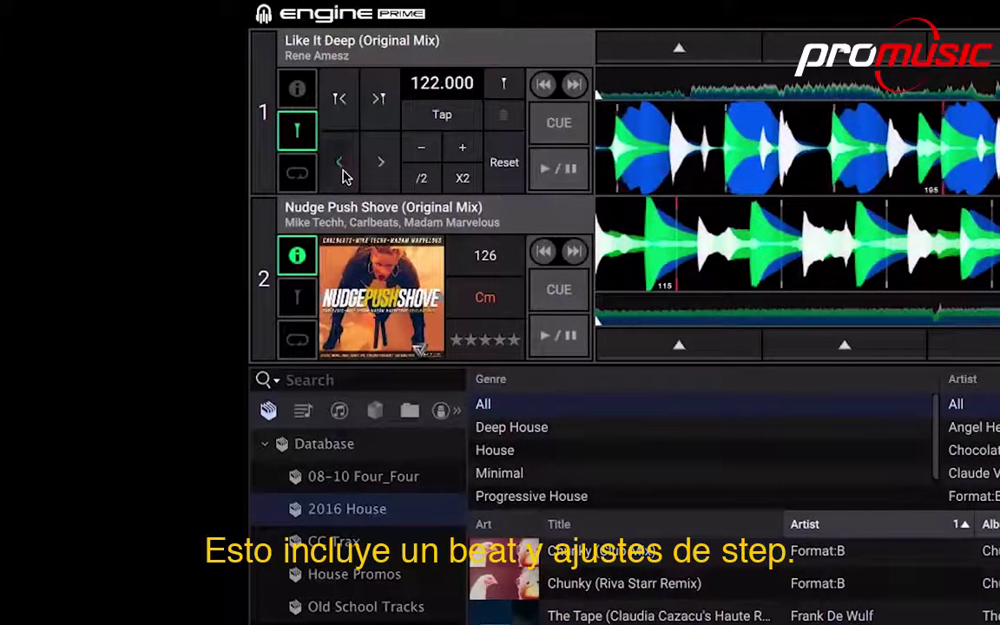
{"action": "left_click", "coordinate": [461, 180]}
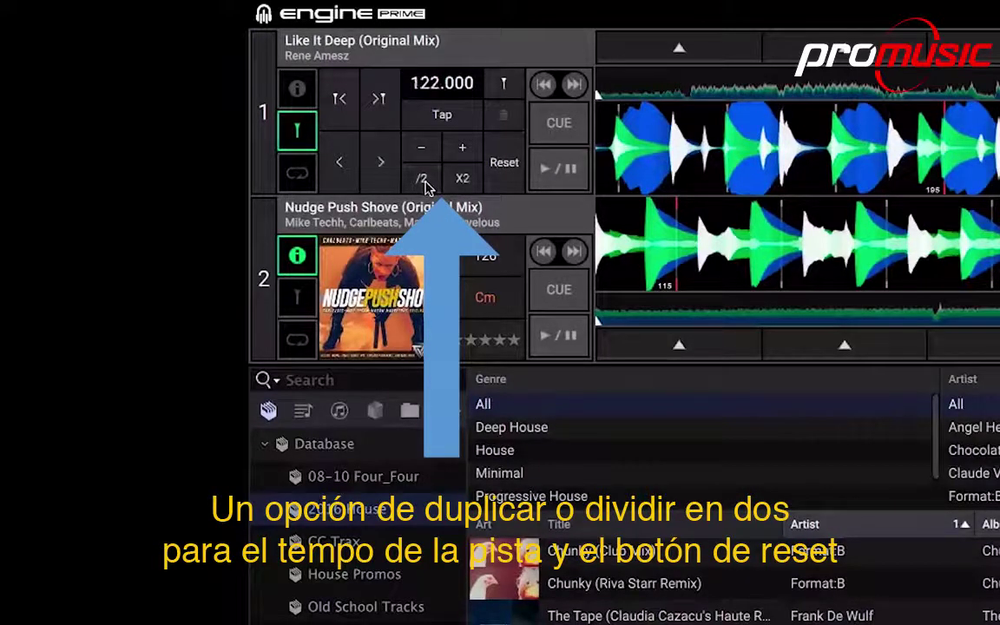
{"action": "left_click", "coordinate": [297, 173]}
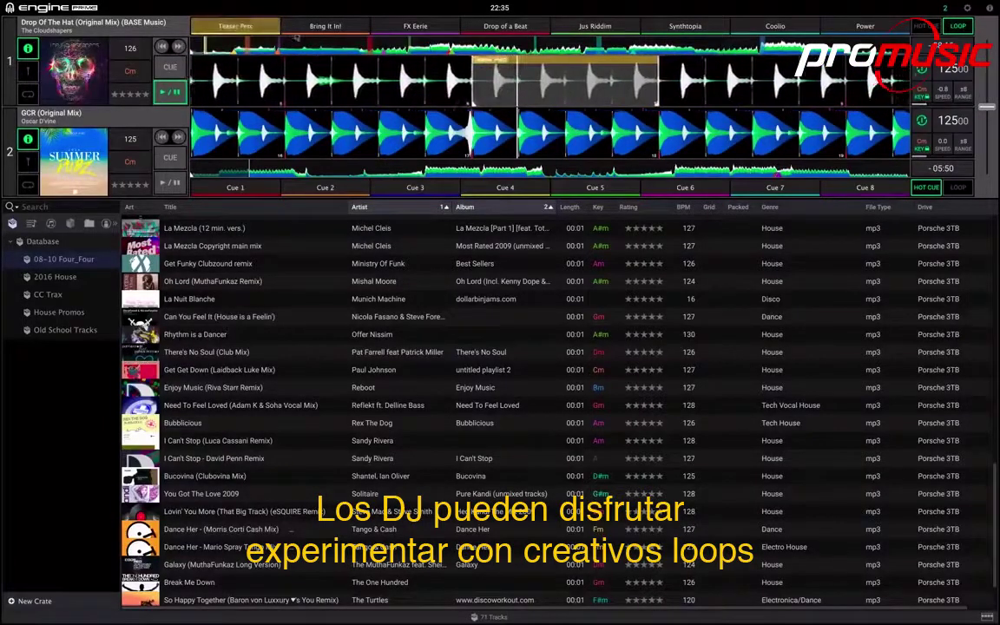
- Trigger the Drop of a Beat and Jus Riddim saved loops, then set loop in and out on deck 1
{"action": "left_click", "coordinate": [505, 26]}
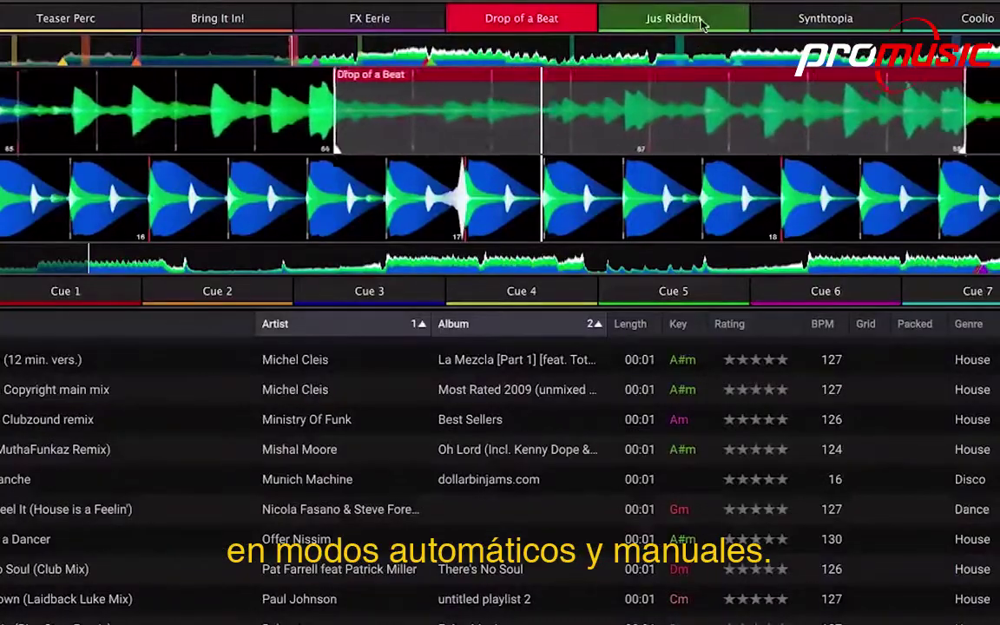
{"action": "left_click", "coordinate": [702, 20]}
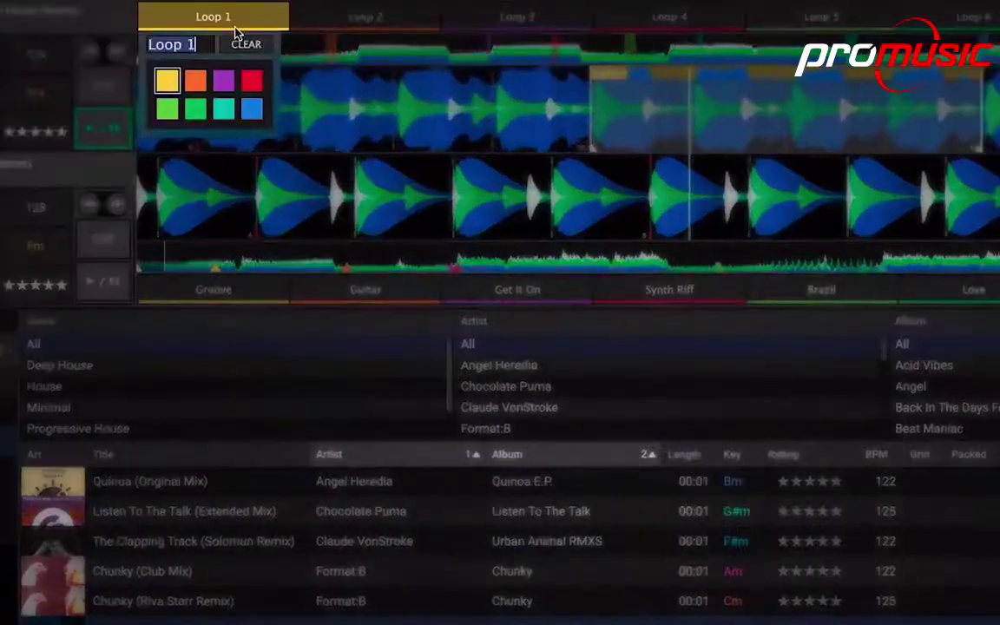
{"action": "type", "text": "Intr"}
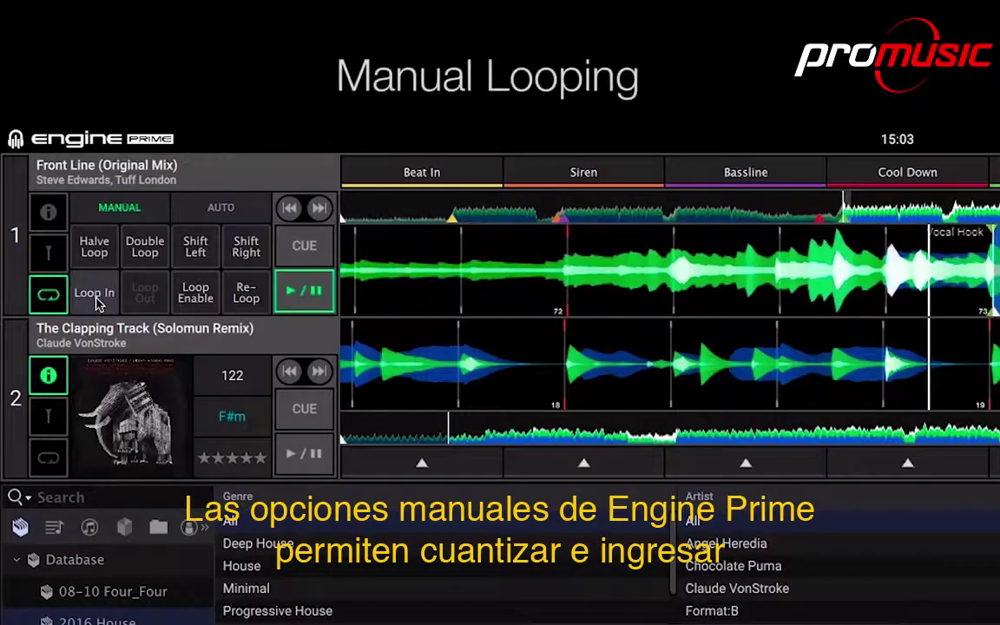
{"action": "left_click", "coordinate": [94, 292]}
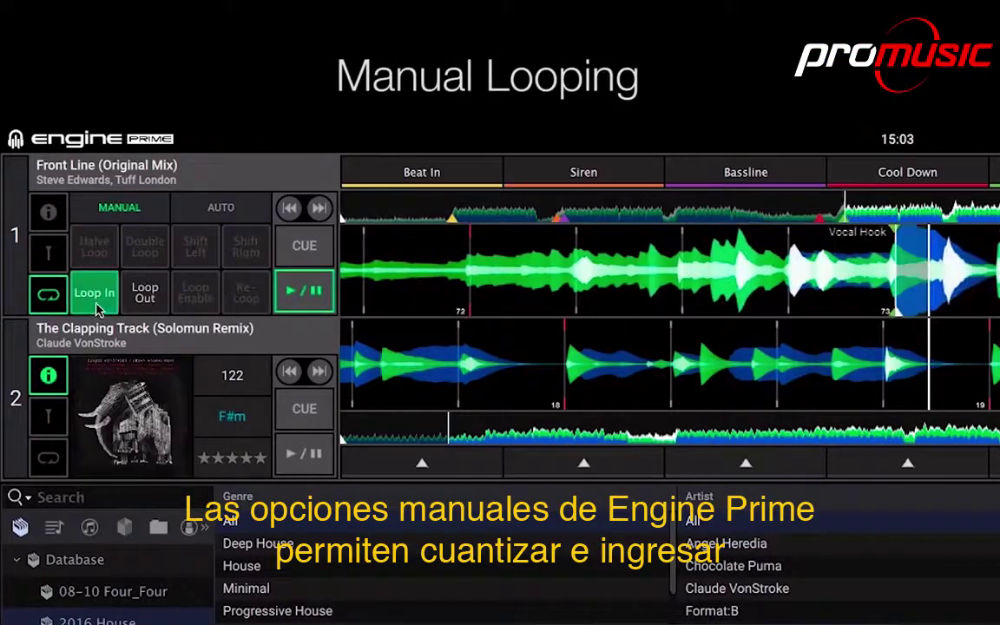
{"action": "left_click", "coordinate": [146, 300]}
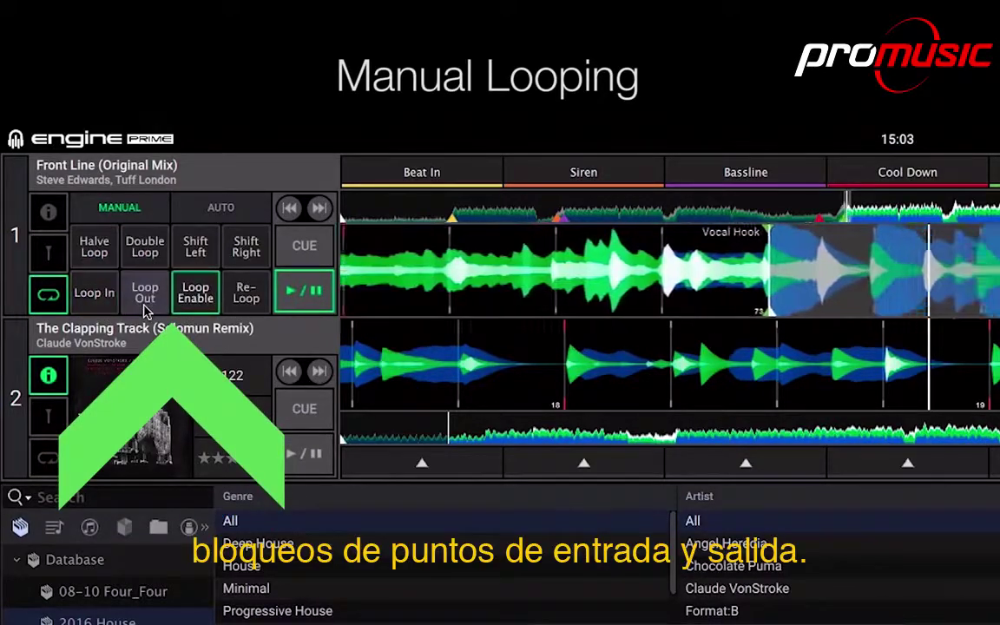
- Double deck 1's loop, halve it twice, then turn the running loop off
{"action": "left_click", "coordinate": [151, 252]}
{"action": "left_click", "coordinate": [95, 250]}
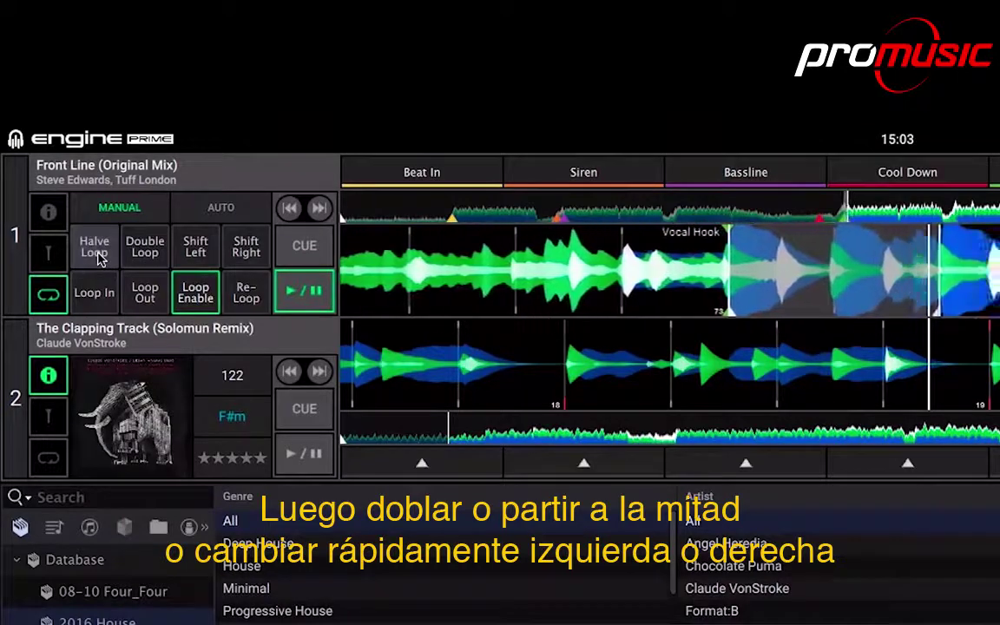
{"action": "left_click", "coordinate": [96, 251]}
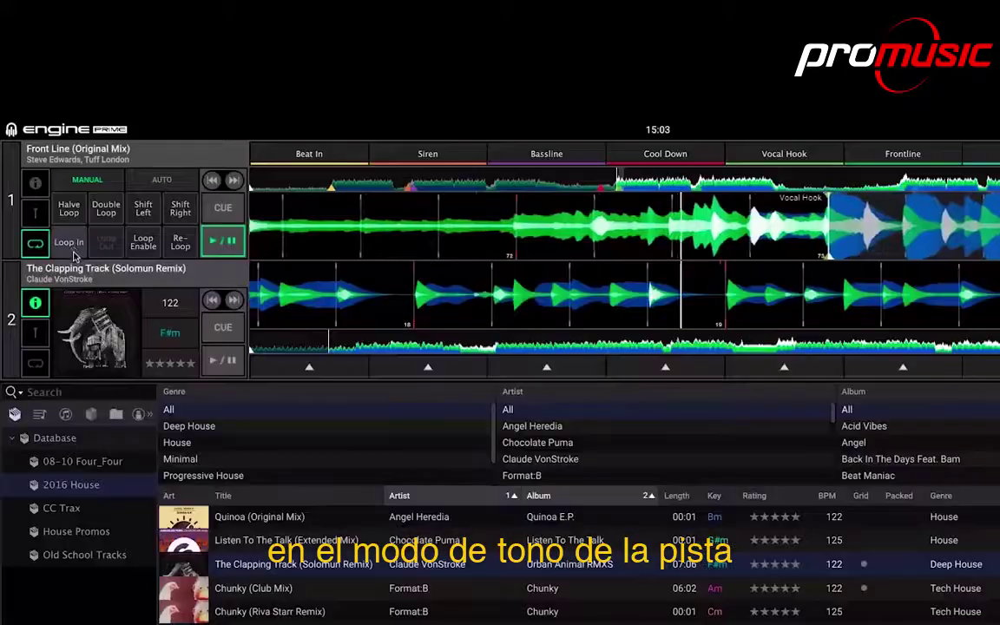
{"action": "left_click", "coordinate": [96, 295]}
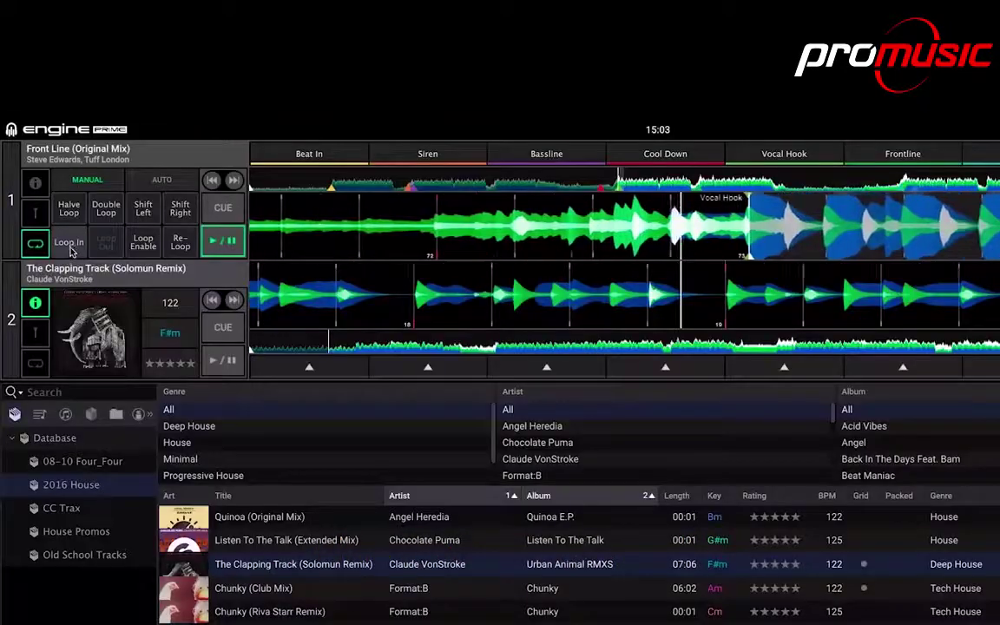
- Set a new loop start, halve the loop, shift it one bar earlier, then shrink it to one beat
{"action": "left_click", "coordinate": [71, 248]}
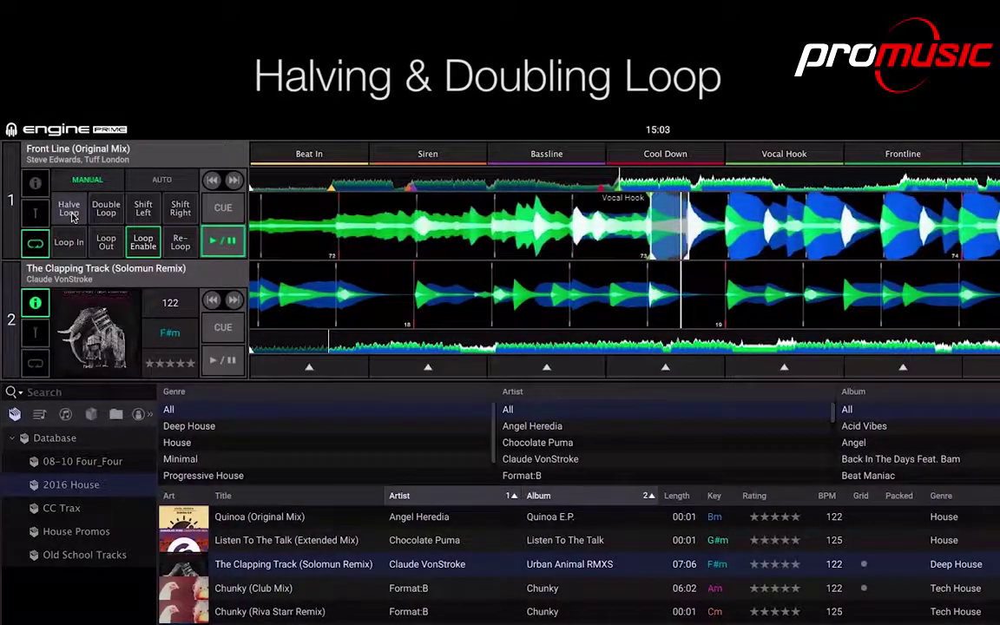
{"action": "left_click", "coordinate": [69, 208]}
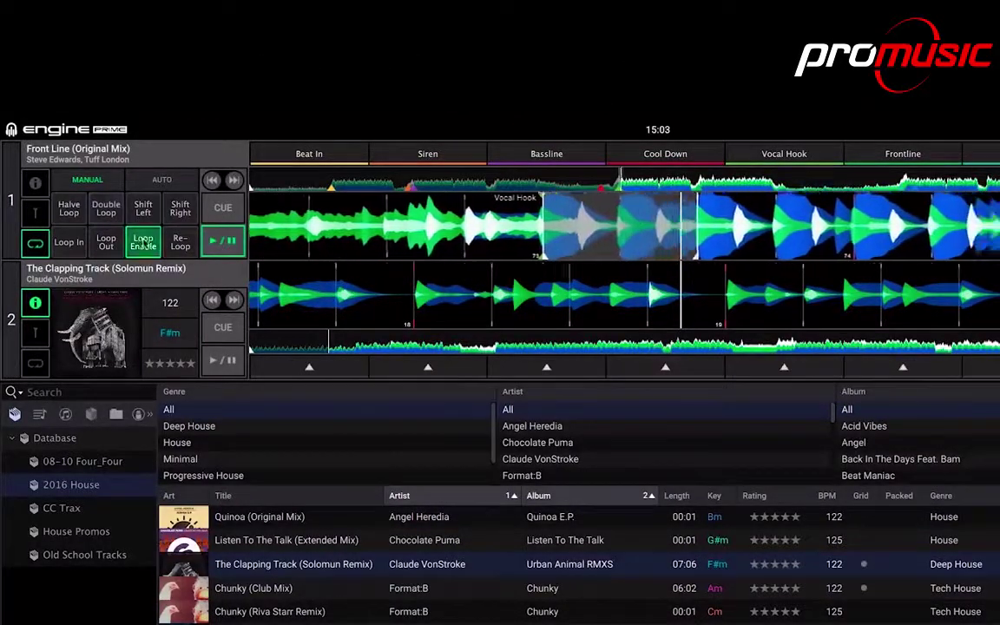
{"action": "left_click", "coordinate": [143, 208]}
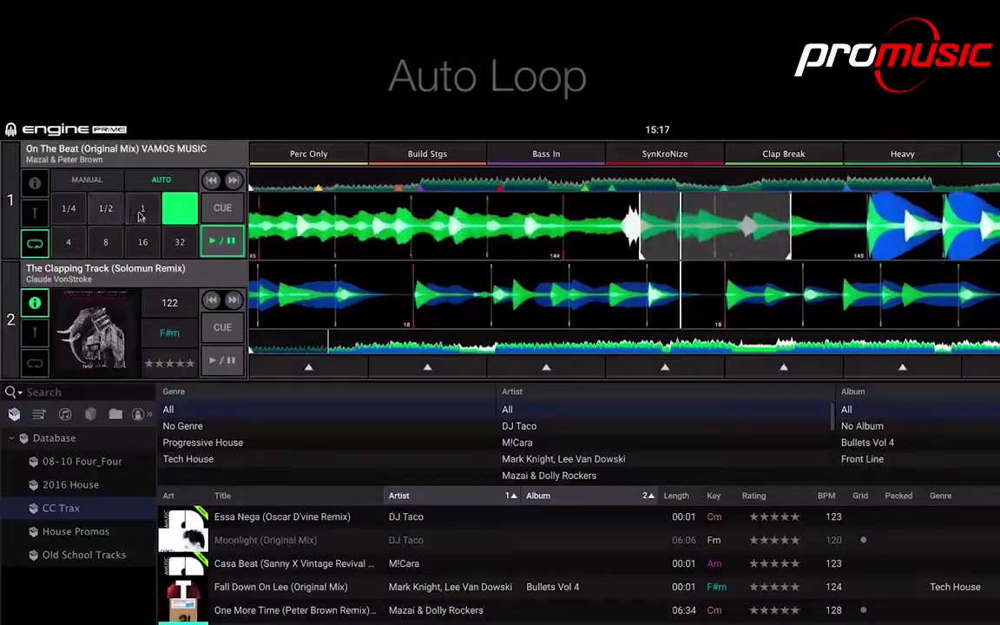
{"action": "left_click", "coordinate": [142, 208]}
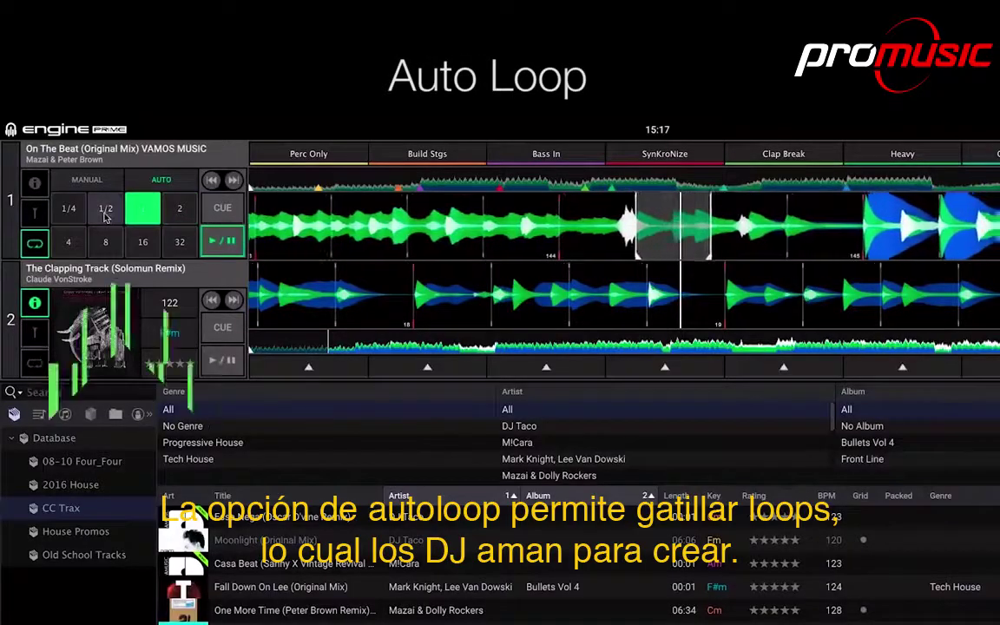
- Shrink deck 1's auto loop to 1/2 beat, then to 1/4 beat
{"action": "left_click", "coordinate": [105, 213]}
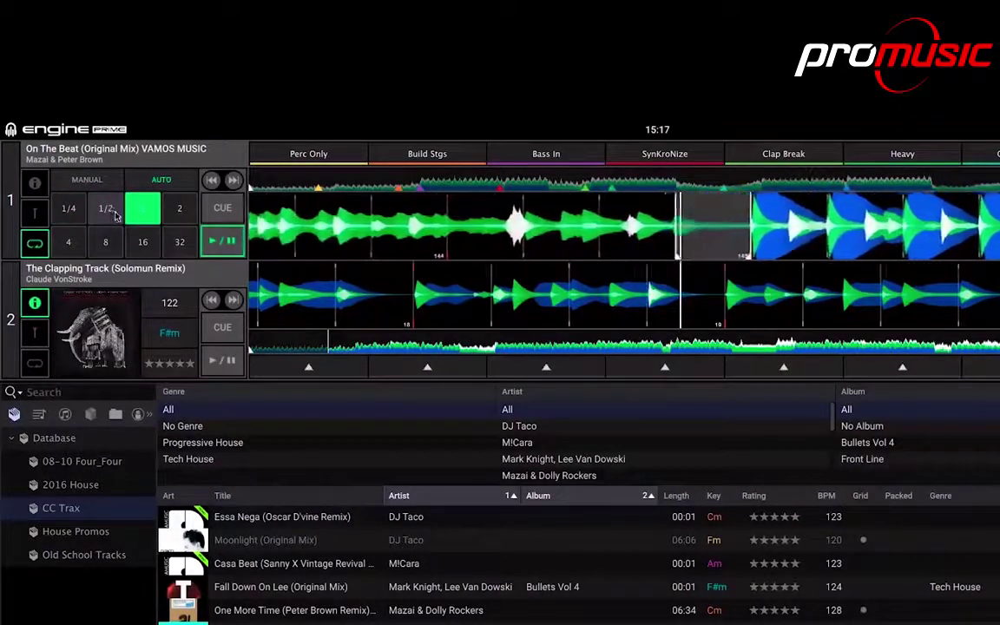
{"action": "left_click", "coordinate": [69, 214]}
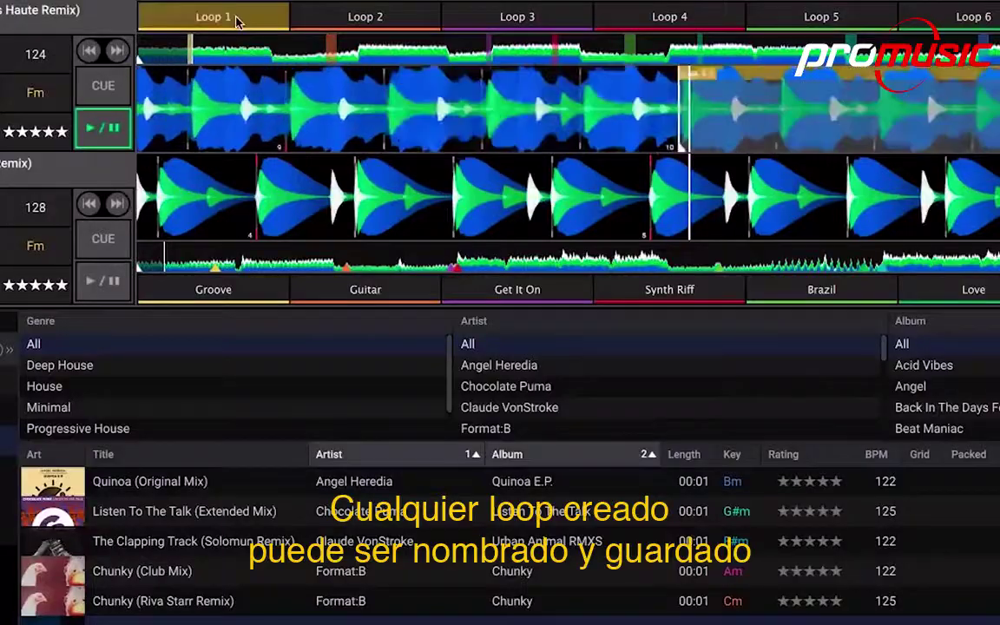
- Rename the first saved loop to 'Intro' and trigger it
{"action": "left_click", "coordinate": [235, 22]}
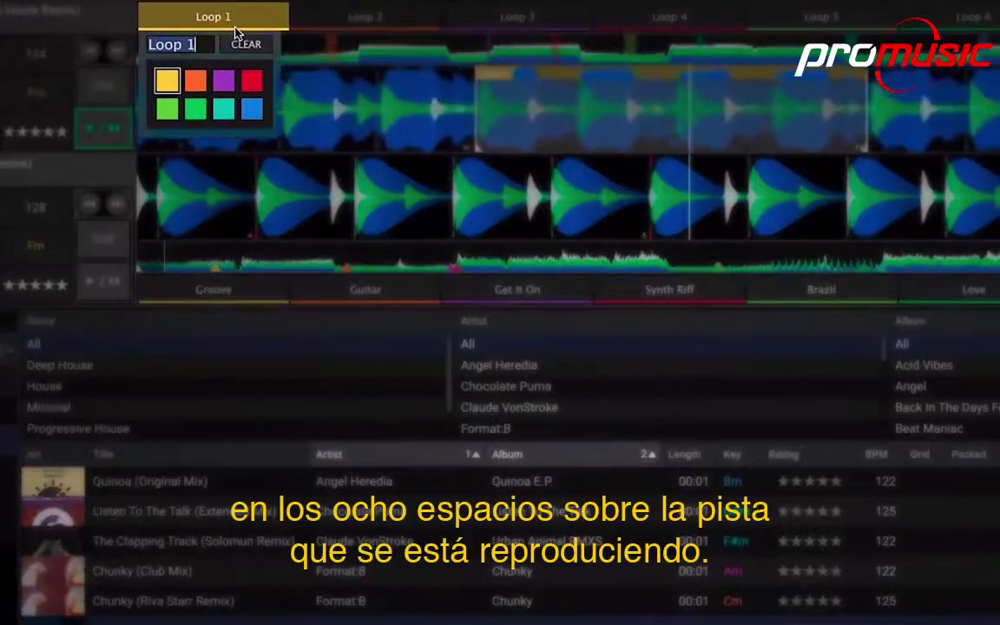
{"action": "type", "text": "Intro"}
{"action": "key", "text": "Return"}
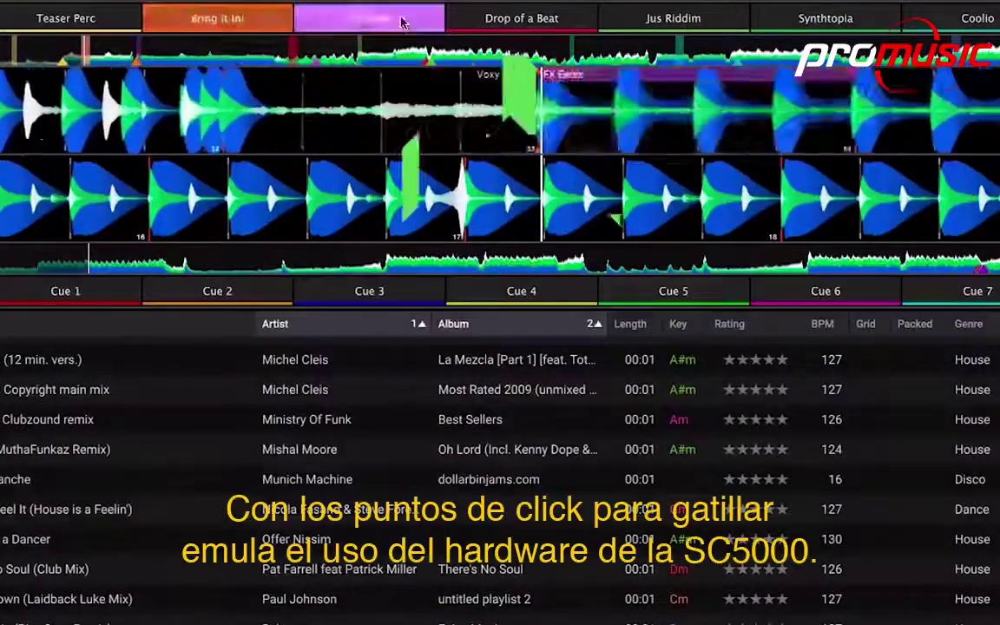
{"action": "left_click", "coordinate": [499, 19]}
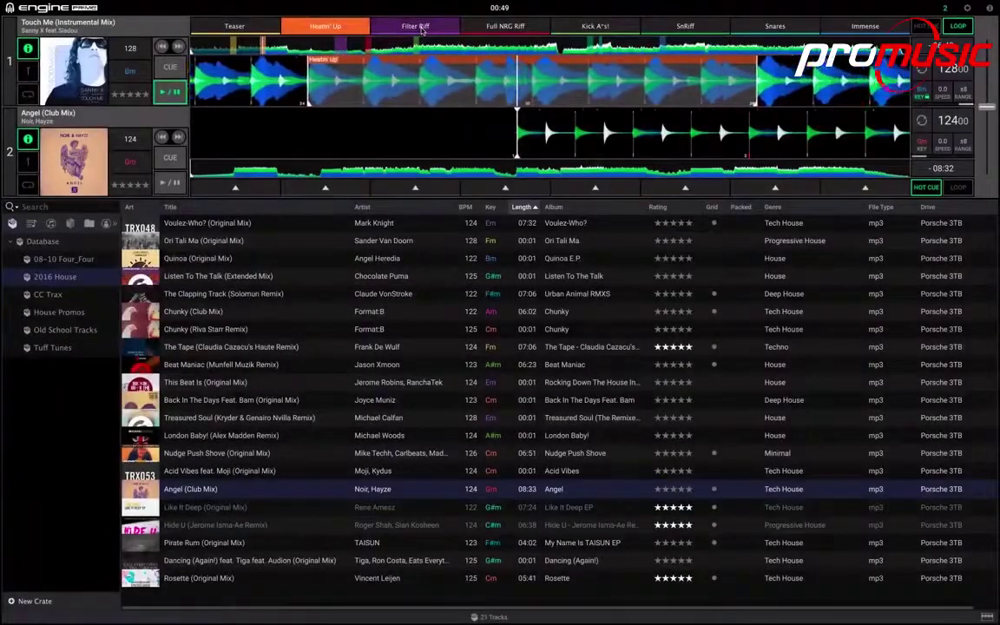
- Jump through the Filter Riff, Full NRG Riff, SnRiff, Snares and Immense hot cues
{"action": "left_click", "coordinate": [421, 30]}
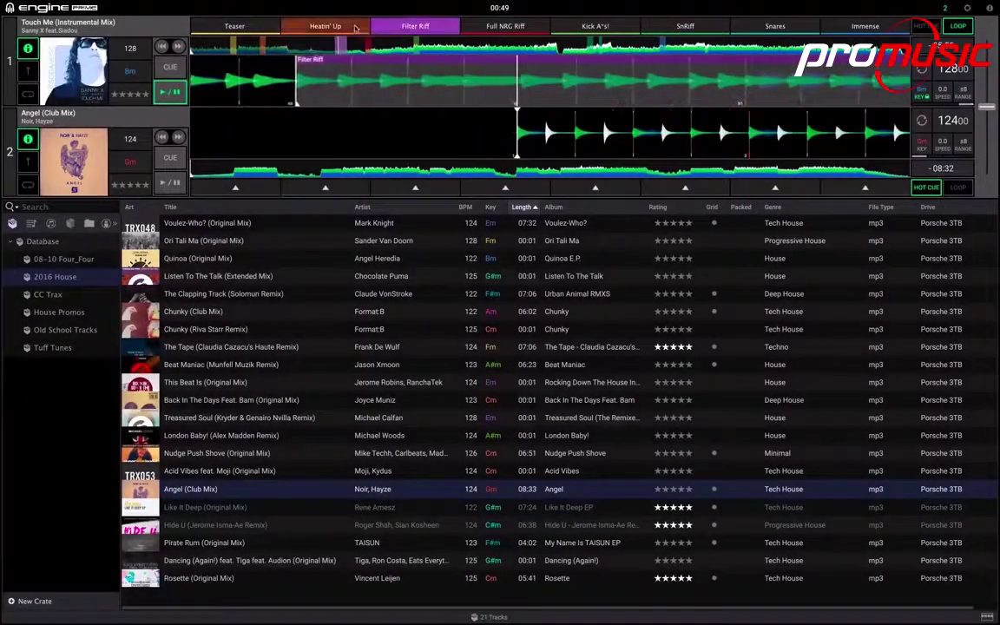
{"action": "left_click", "coordinate": [436, 31]}
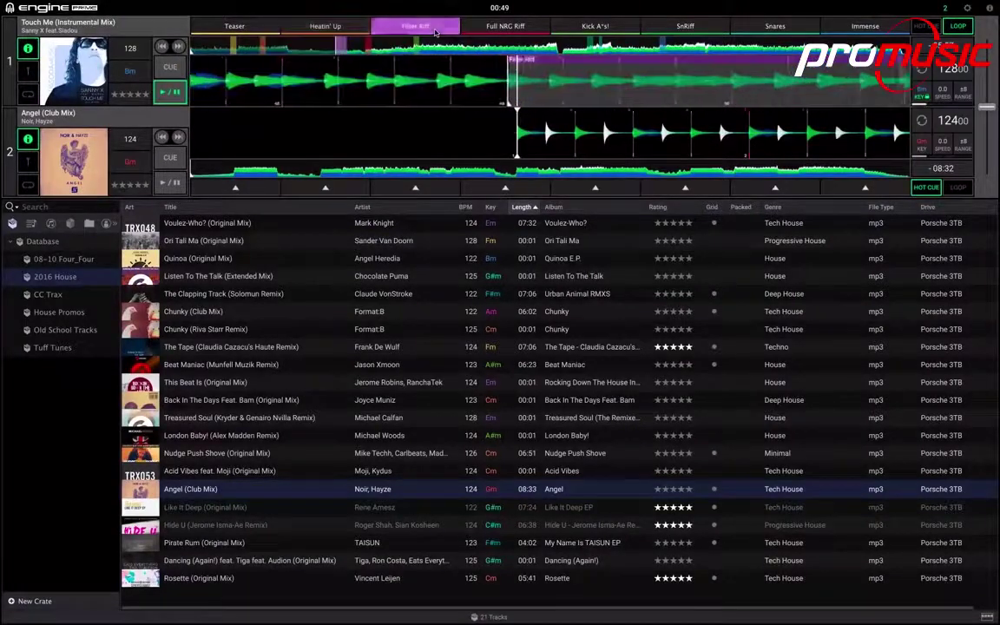
{"action": "left_click", "coordinate": [512, 27]}
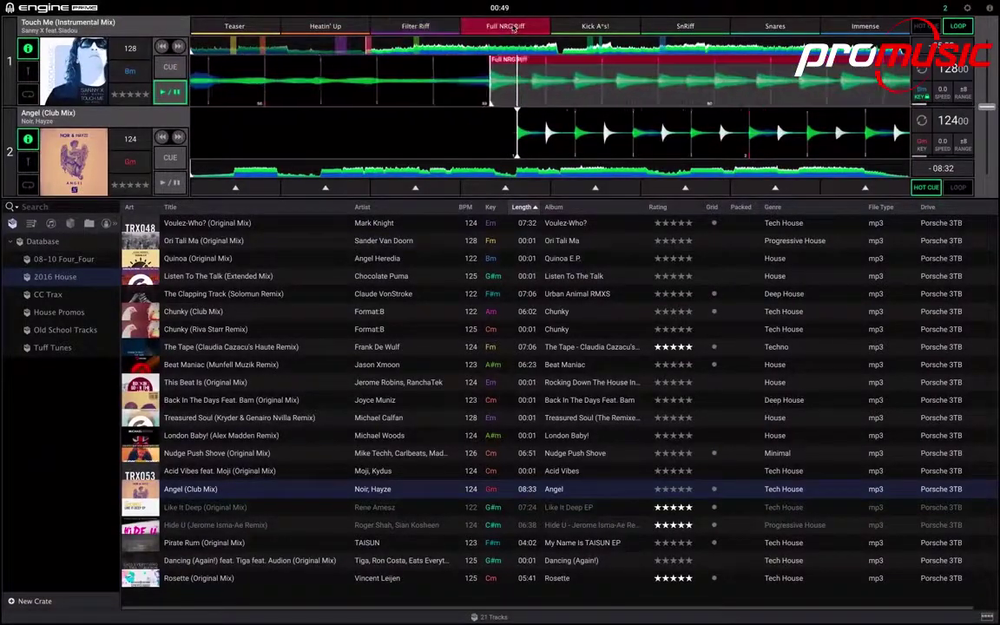
{"action": "left_click", "coordinate": [686, 27]}
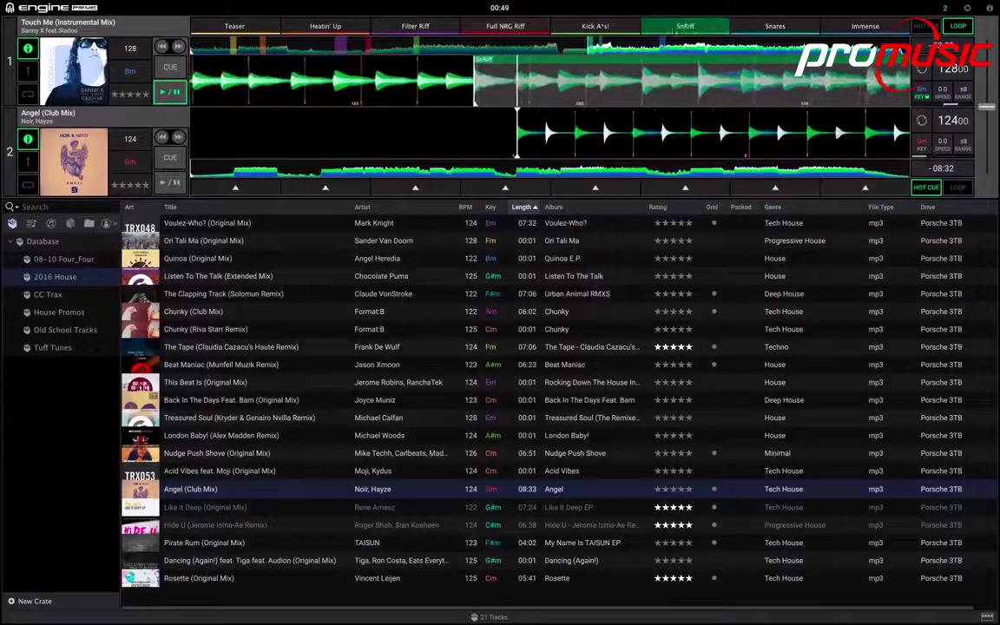
{"action": "left_click", "coordinate": [736, 33]}
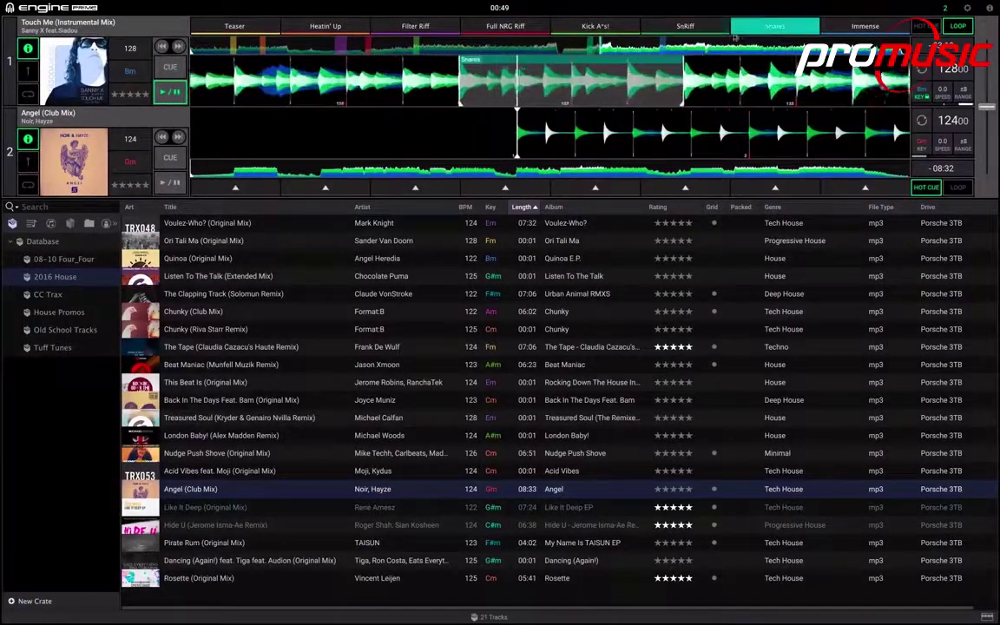
{"action": "left_click", "coordinate": [694, 30]}
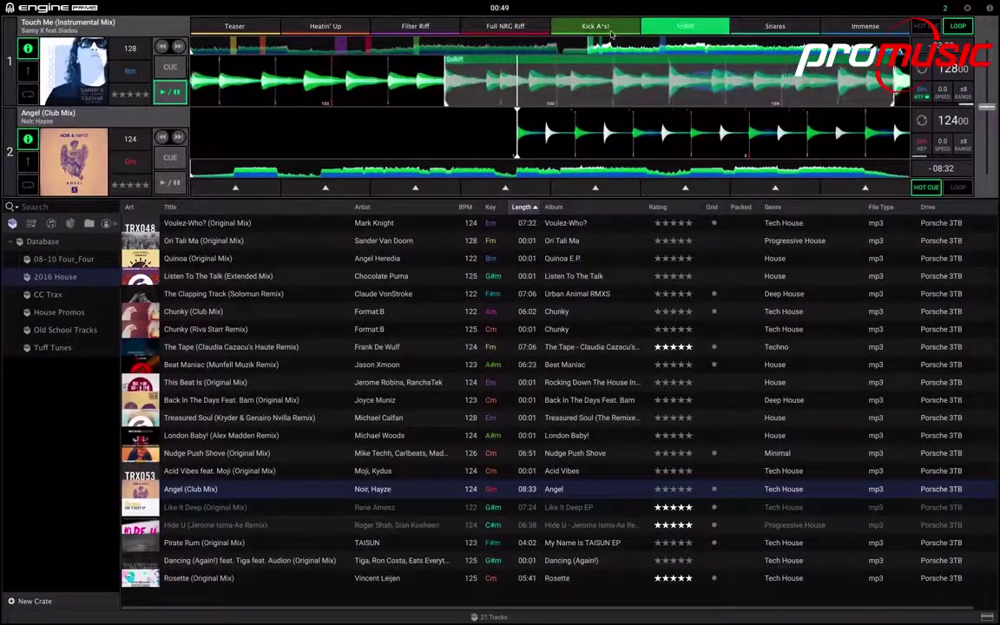
{"action": "left_click", "coordinate": [853, 32]}
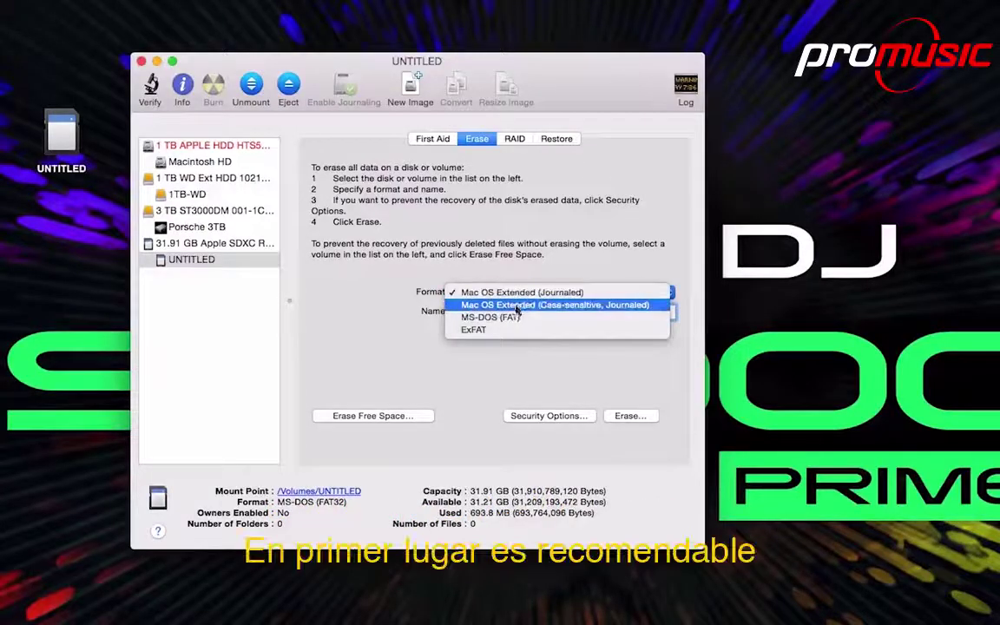
- Erase the SD card as MS-DOS (FAT) named SC5K, then copy the 2016 House playlist onto it
{"action": "left_click", "coordinate": [506, 317]}
{"action": "left_click_drag", "start_coordinate": [506, 317], "coordinate": [414, 302]}
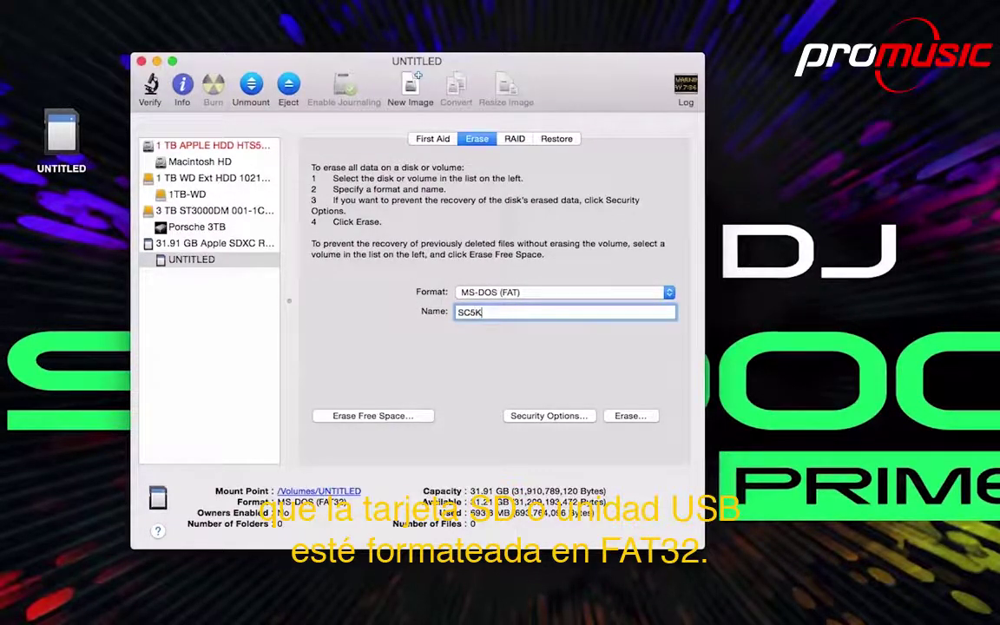
{"action": "type", "text": "SC5K"}
{"action": "left_click", "coordinate": [631, 416]}
{"action": "left_click", "coordinate": [549, 209]}
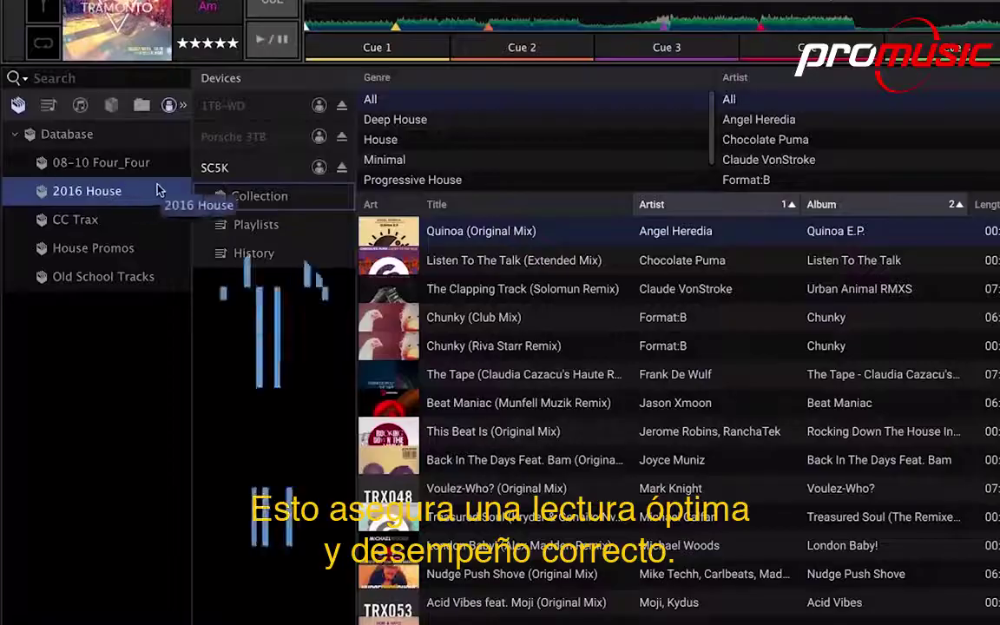
{"action": "left_click_drag", "start_coordinate": [157, 189], "coordinate": [245, 198]}
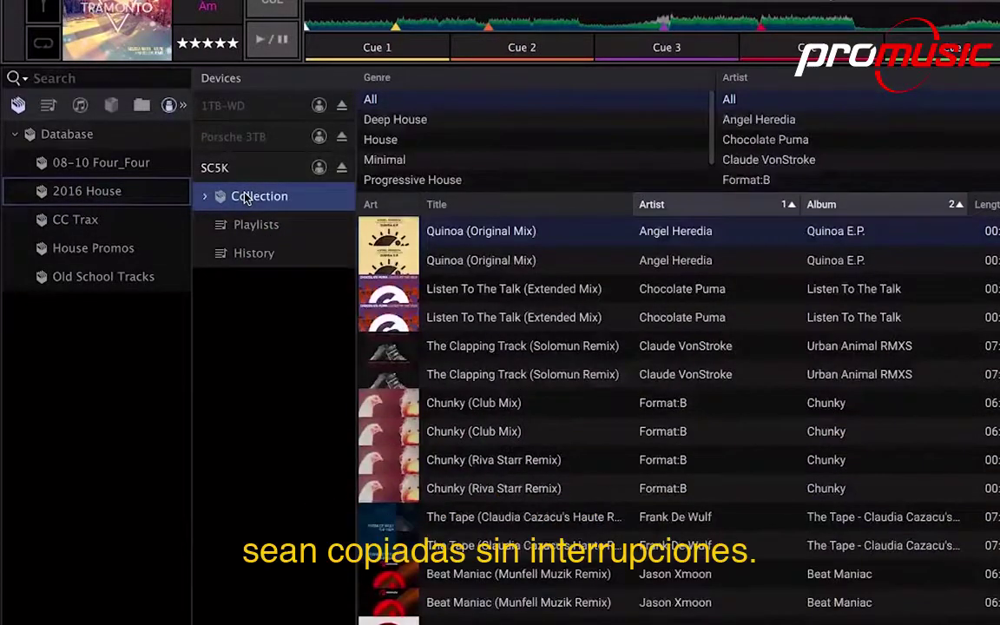
- Copy the Serato Tunes playlist onto SC5K, browse its tracks, and jump to the Saxxy hot cue
{"action": "left_click", "coordinate": [63, 222]}
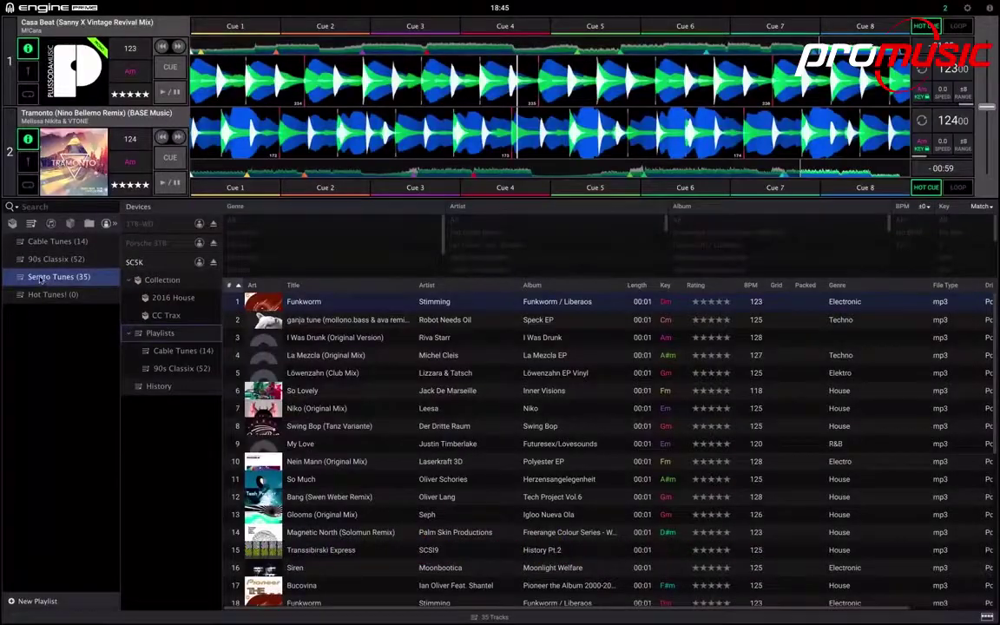
{"action": "left_click_drag", "start_coordinate": [40, 278], "coordinate": [153, 333]}
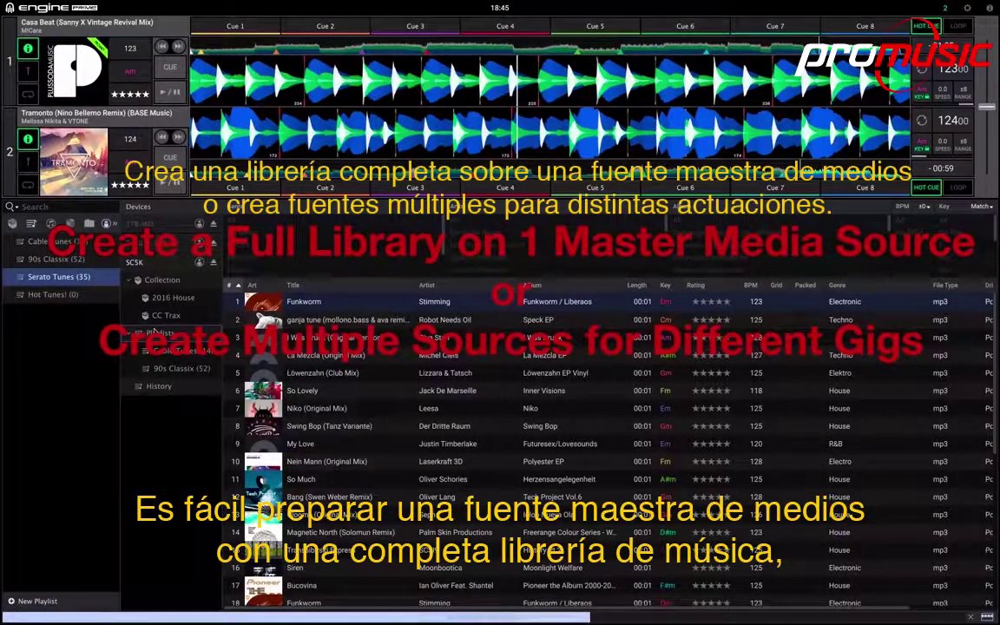
{"action": "left_click", "coordinate": [171, 389]}
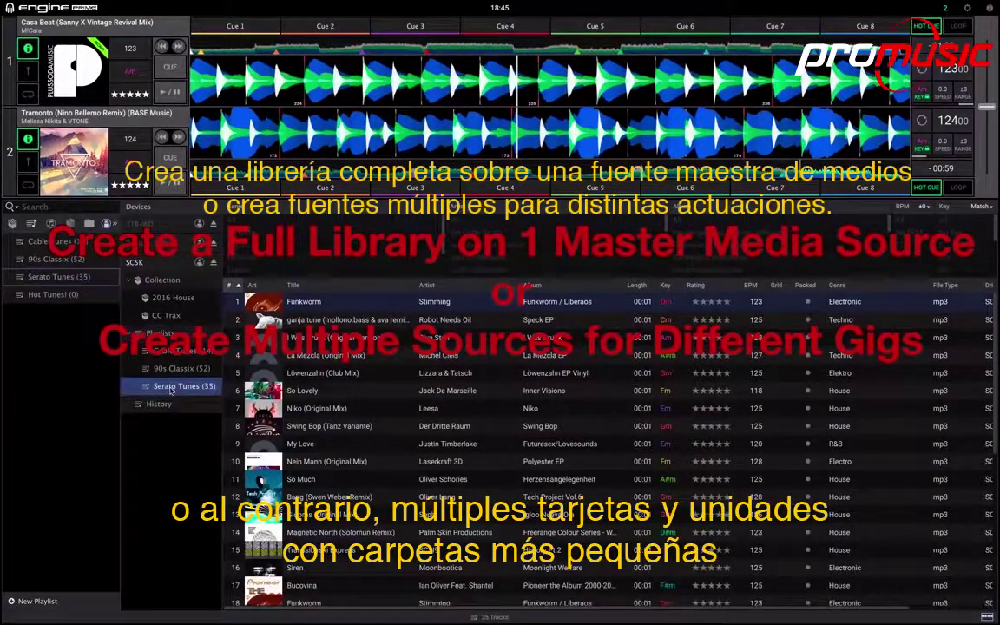
{"action": "scroll", "coordinate": [413, 402], "scroll_direction": "down", "scroll_amount": 6}
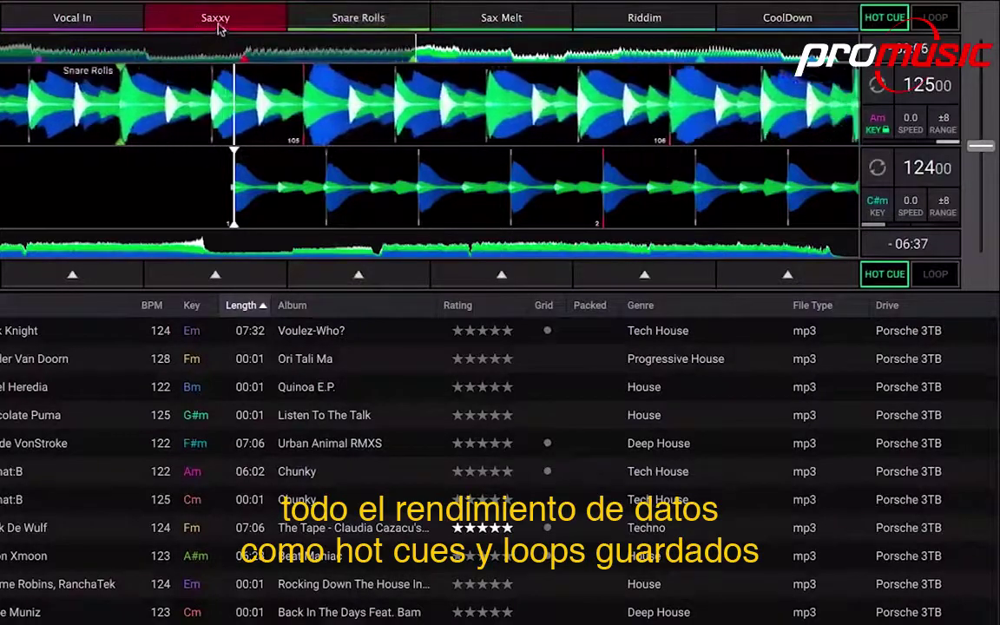
{"action": "left_click", "coordinate": [219, 28]}
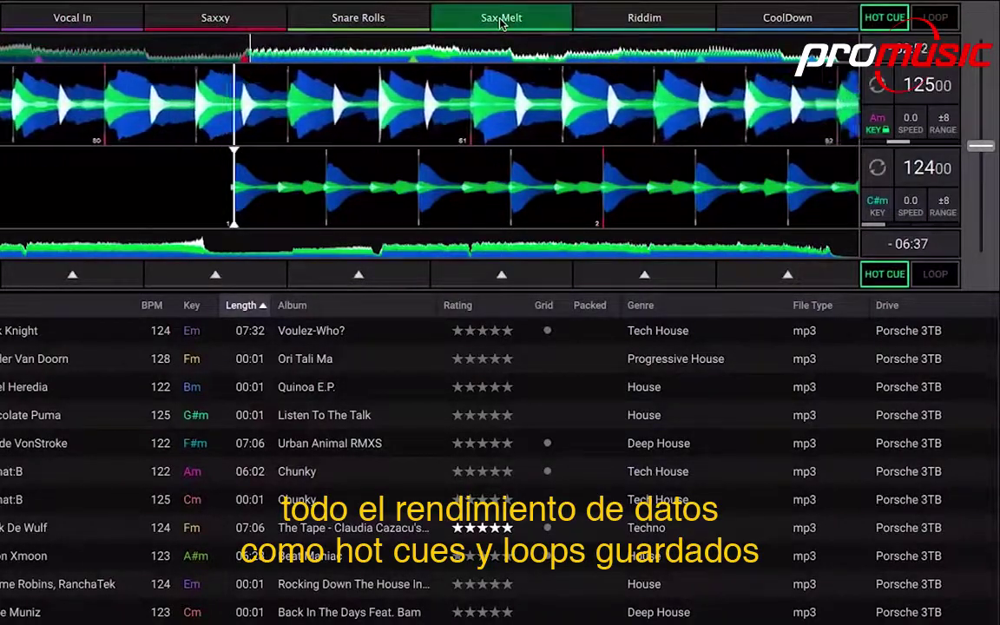